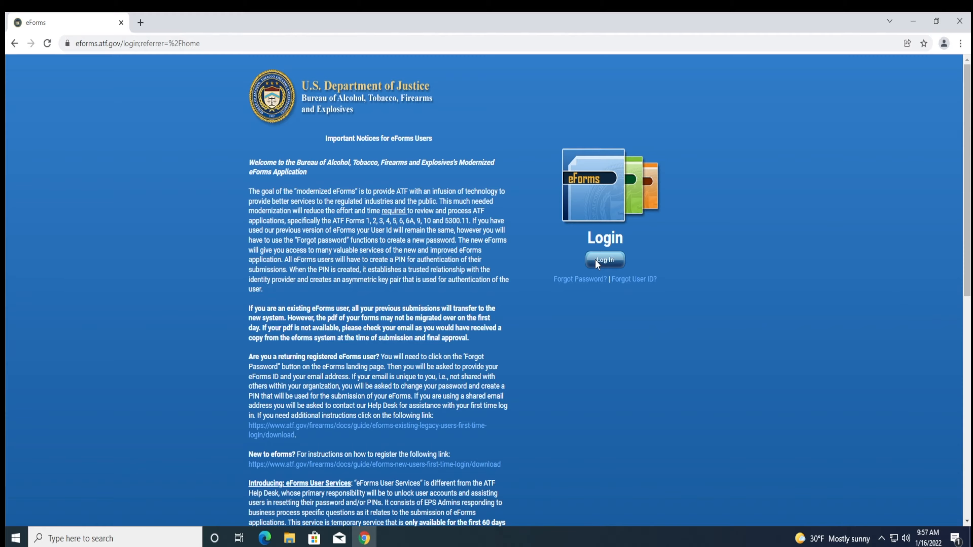
# - Log in to ATF eForms, accepting the government warning and submitting the username and password
pyautogui.click(595, 259)
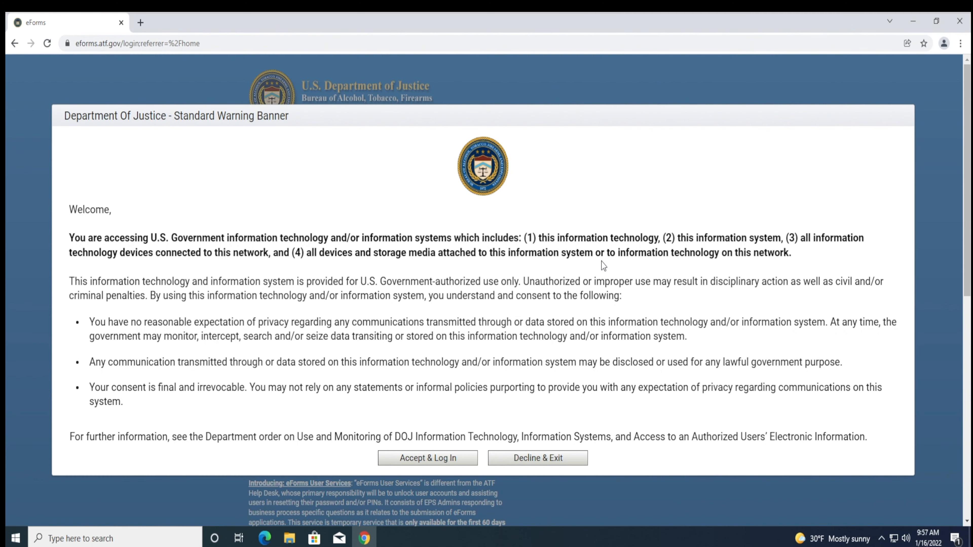
pyautogui.click(467, 462)
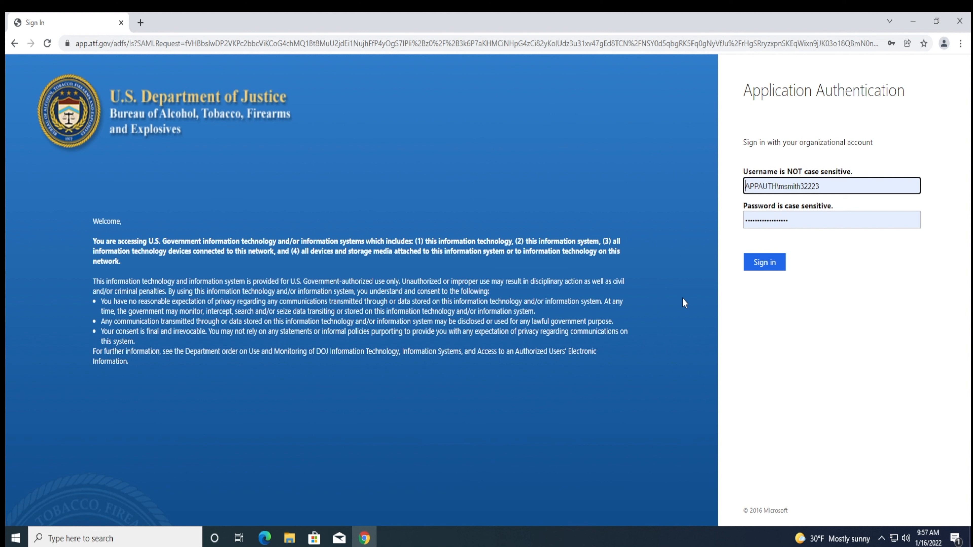
pyautogui.click(748, 267)
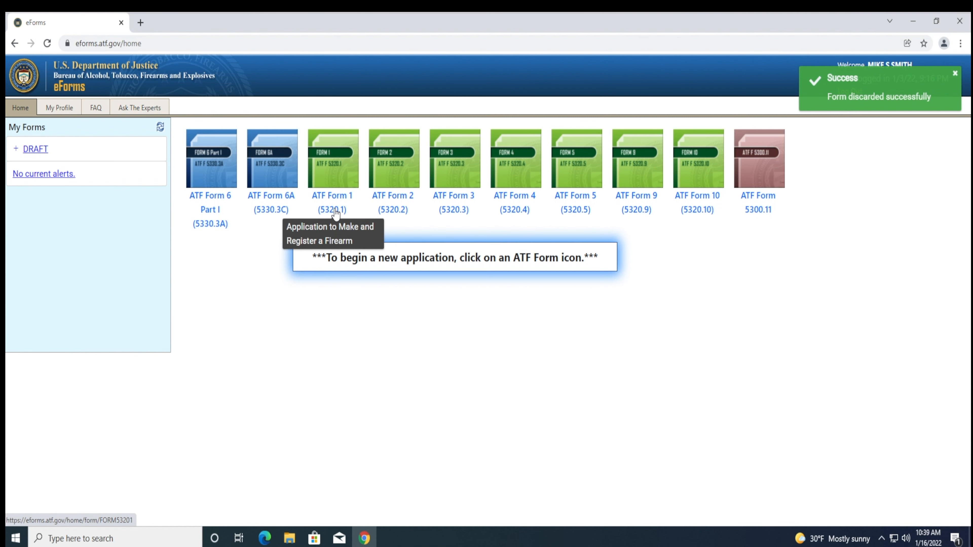
# - Start a new ATF Form 1 application as a Trust and continue to Intended Use of Form
pyautogui.click(335, 213)
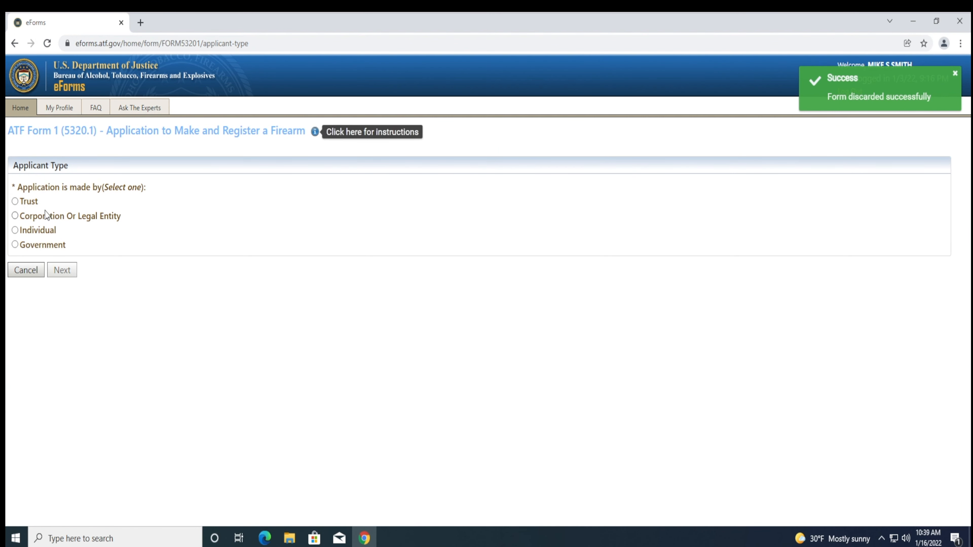
pyautogui.click(33, 202)
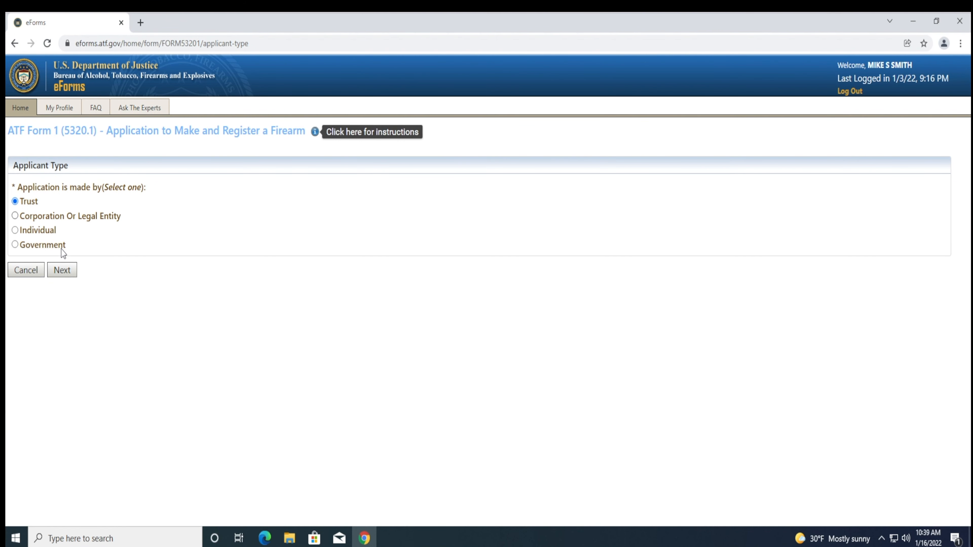
pyautogui.click(61, 270)
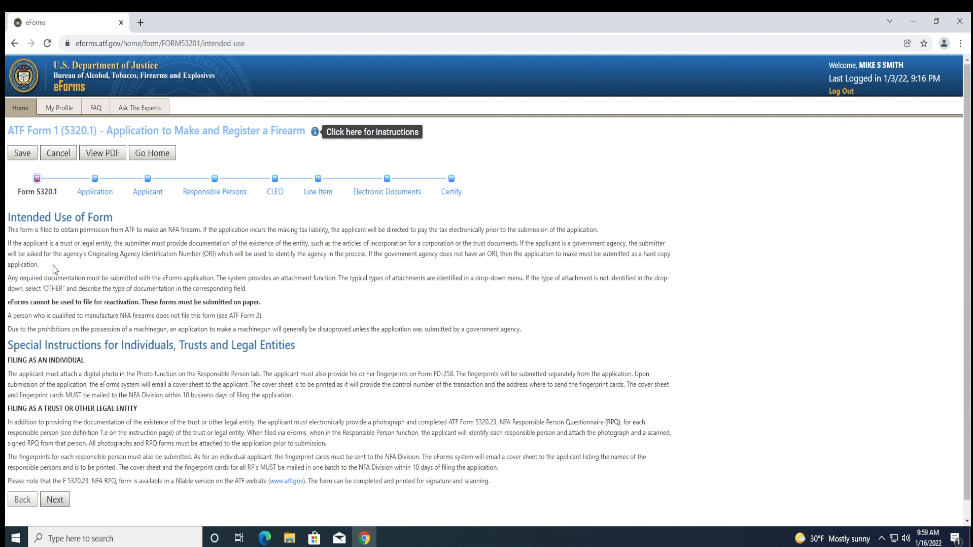
# - Advance to the Applicant step, enter the trust's name, and continue to Responsible Persons
pyautogui.click(54, 499)
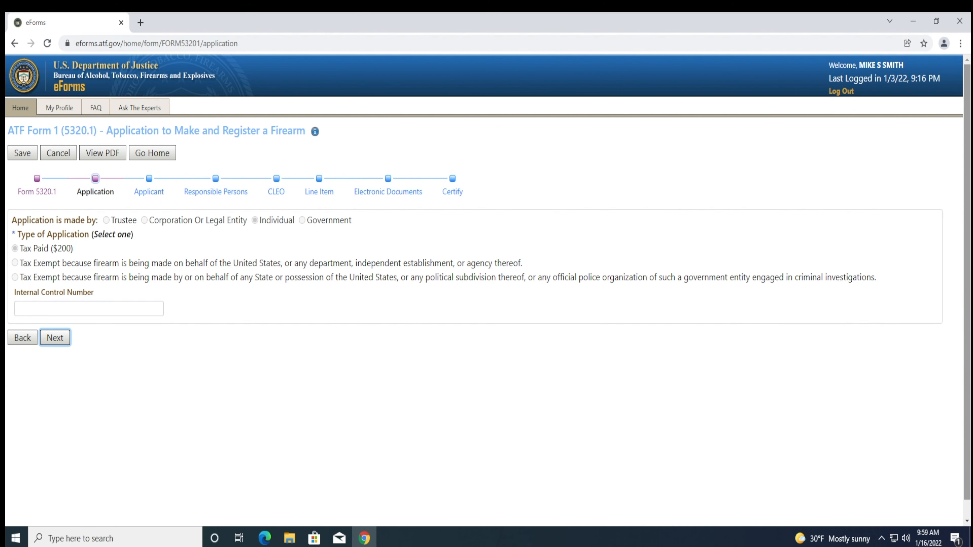
pyautogui.click(54, 338)
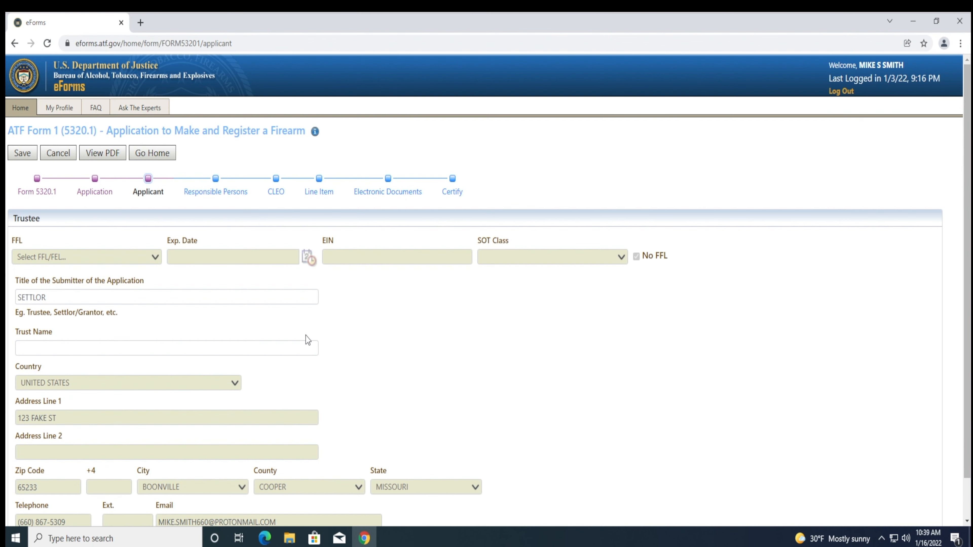
pyautogui.scroll(-2, 340, 341)
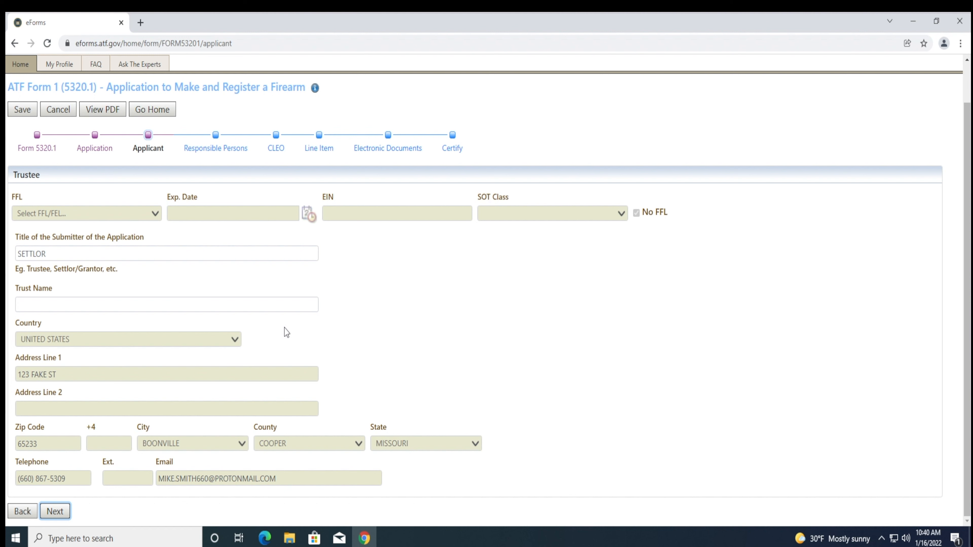
pyautogui.click(249, 307)
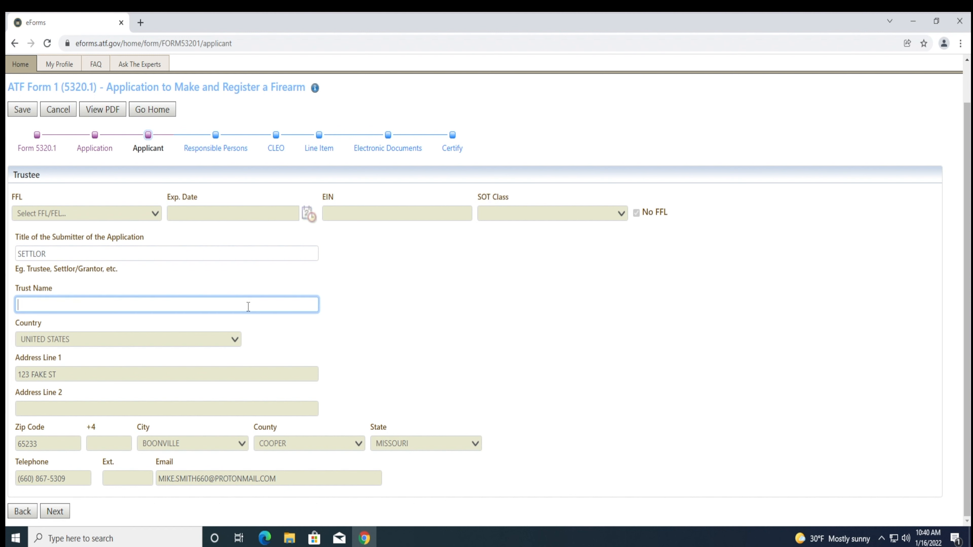
pyautogui.write('MIKE SMITH GUN TRUST')
pyautogui.click(55, 511)
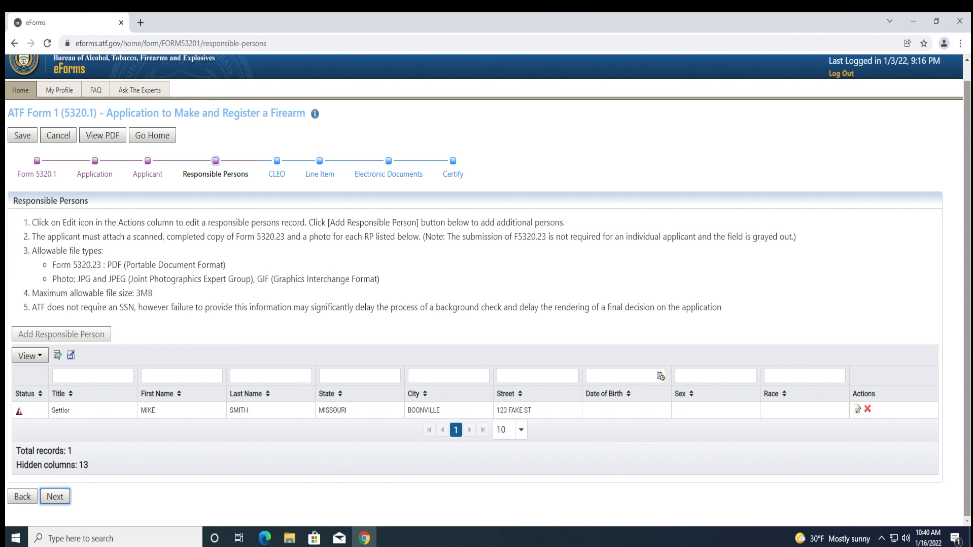
# - Edit the Settlor record and set its citizenship to U.S.CITIZEN, leaving the suffix blank
pyautogui.click(857, 409)
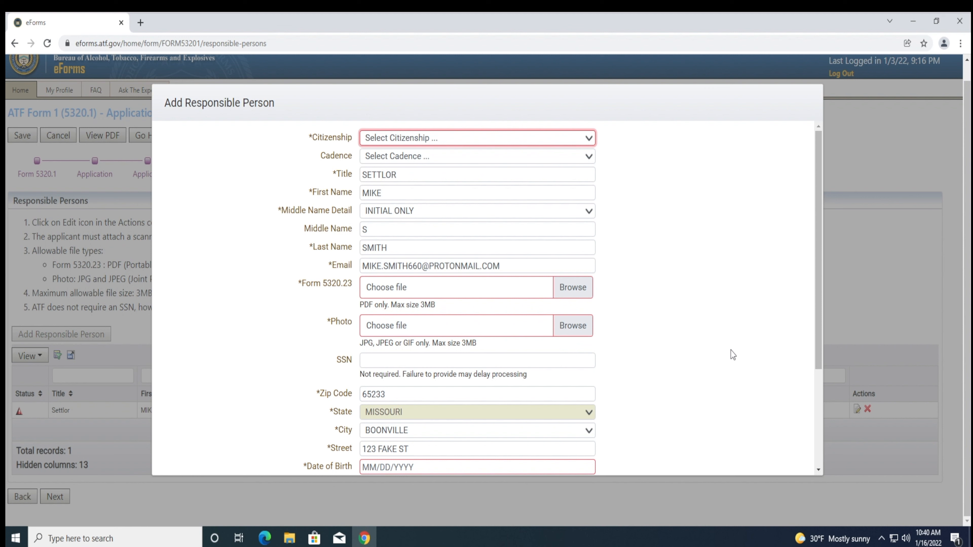
pyautogui.click(453, 138)
pyautogui.click(439, 164)
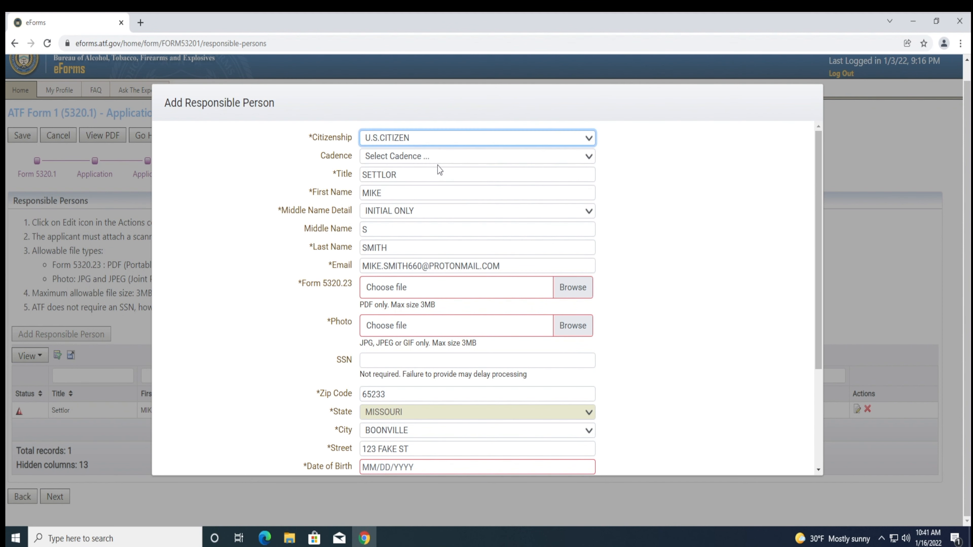
pyautogui.click(437, 157)
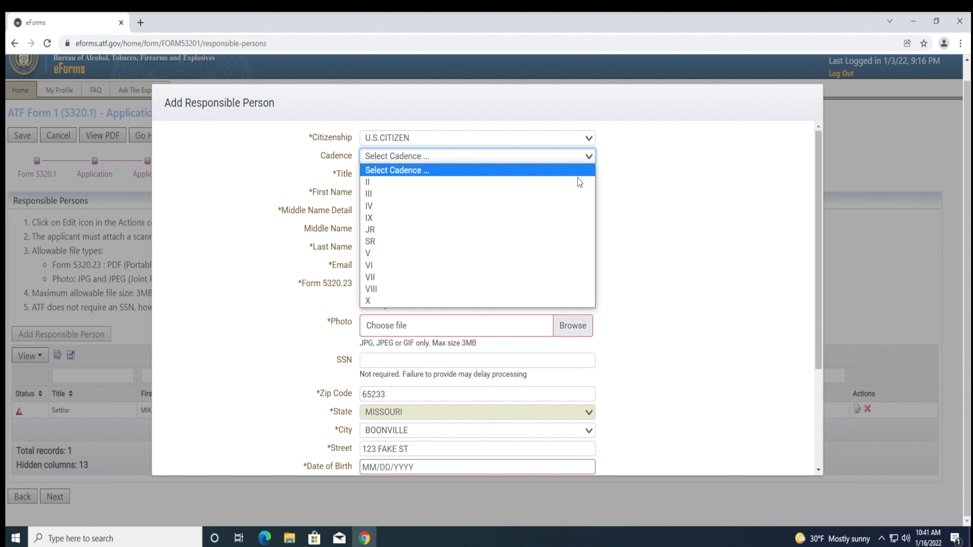
pyautogui.click(606, 194)
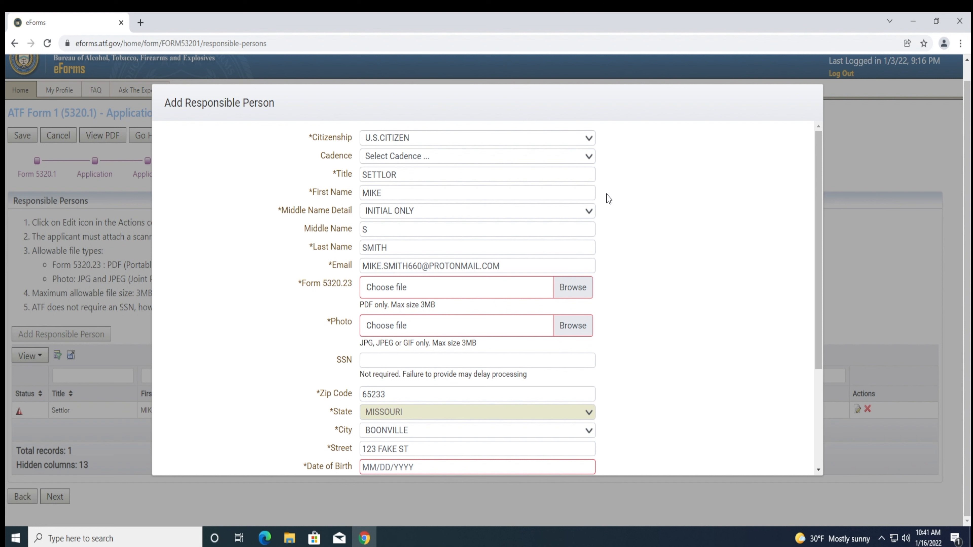
# - Set Middle Name Detail to FULL MIDDLE NAME and enter the settlor's full middle name
pyautogui.scroll(-1, 753, 234)
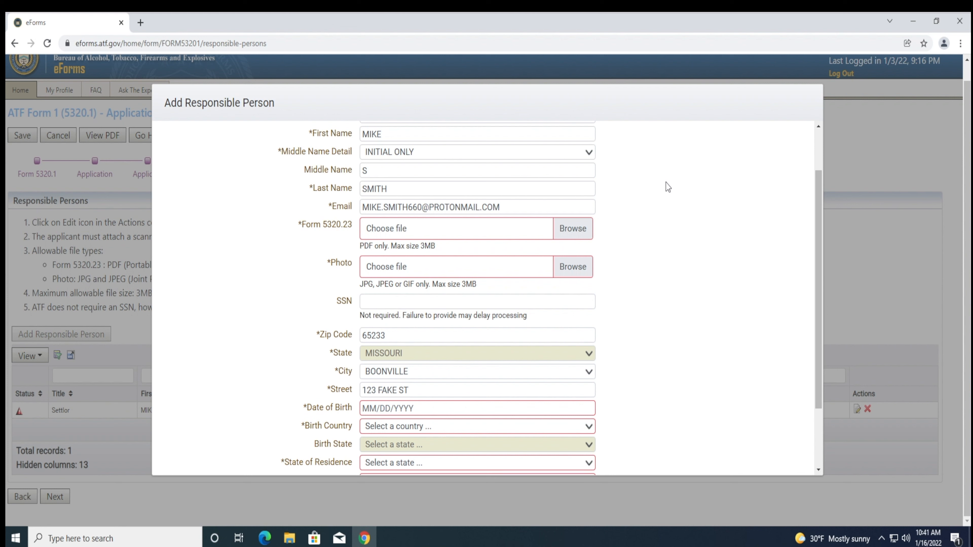
pyautogui.click(502, 155)
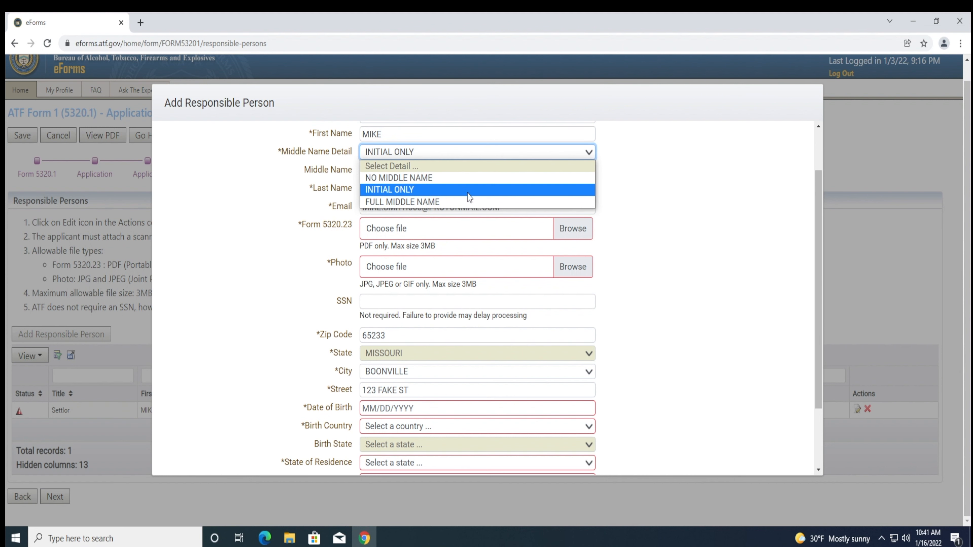
pyautogui.click(462, 202)
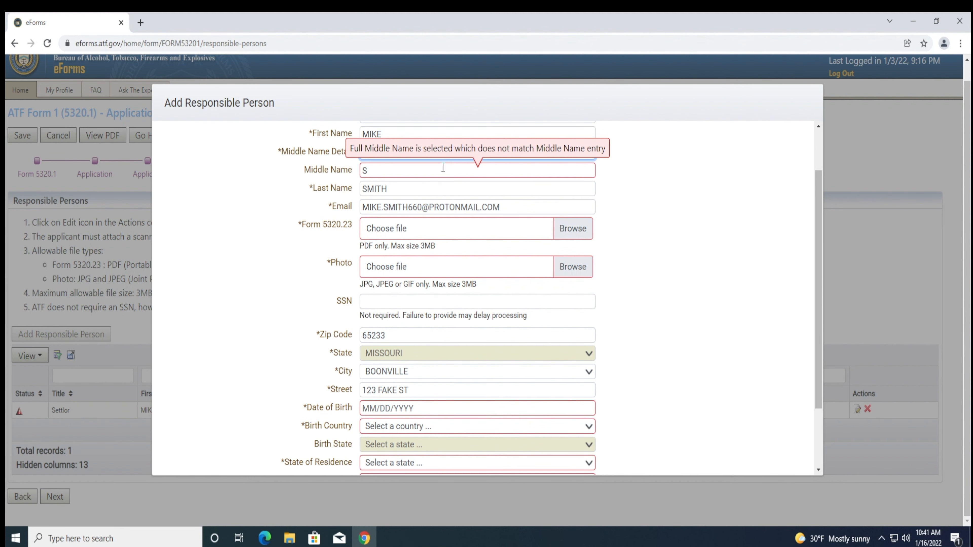
pyautogui.write('AM')
pyautogui.click(636, 216)
pyautogui.click(558, 154)
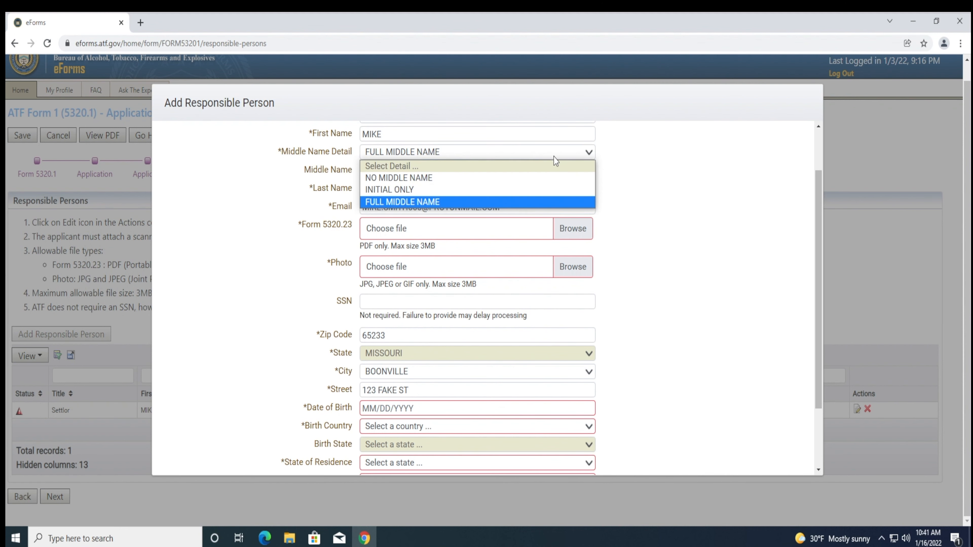
pyautogui.click(547, 177)
pyautogui.click(639, 203)
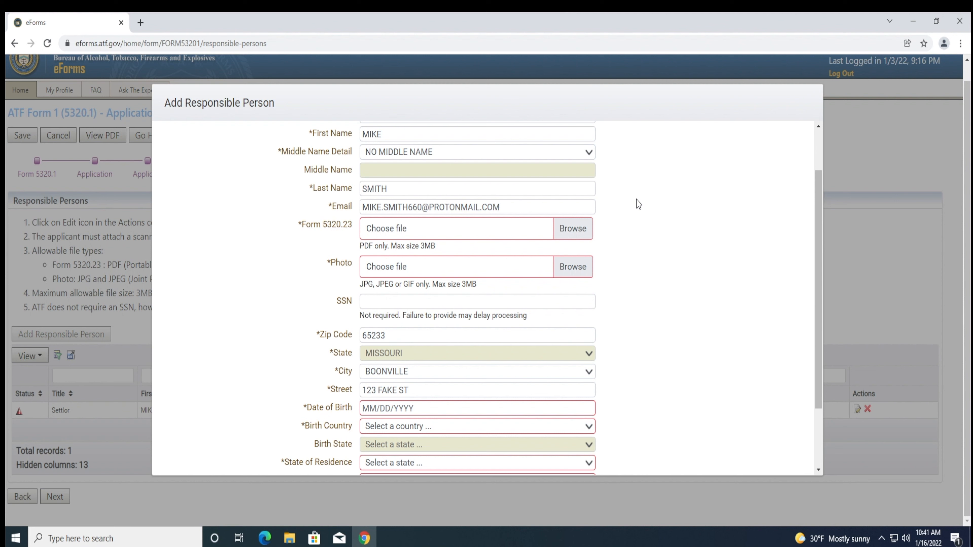
pyautogui.click(570, 154)
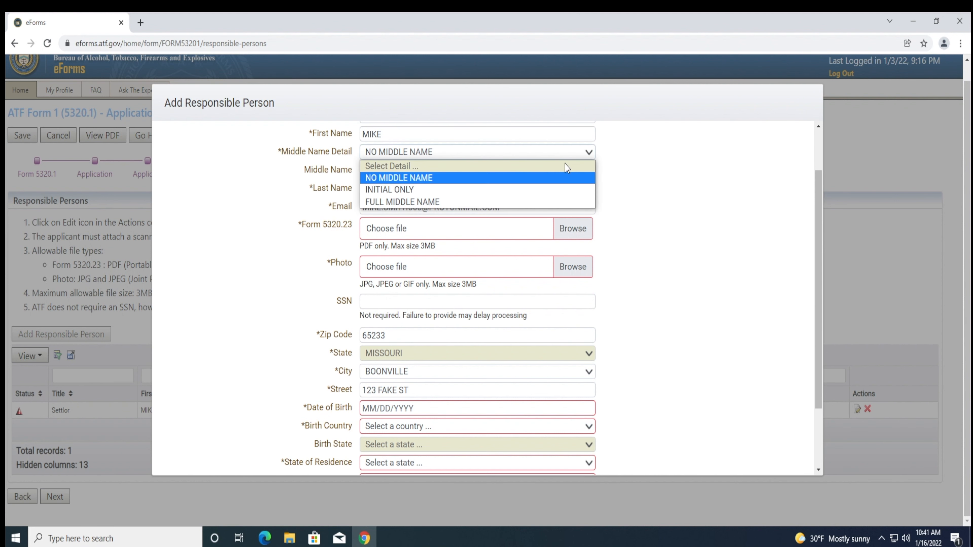
pyautogui.click(545, 177)
pyautogui.press('Up')
pyautogui.click(428, 171)
pyautogui.write('SAM')
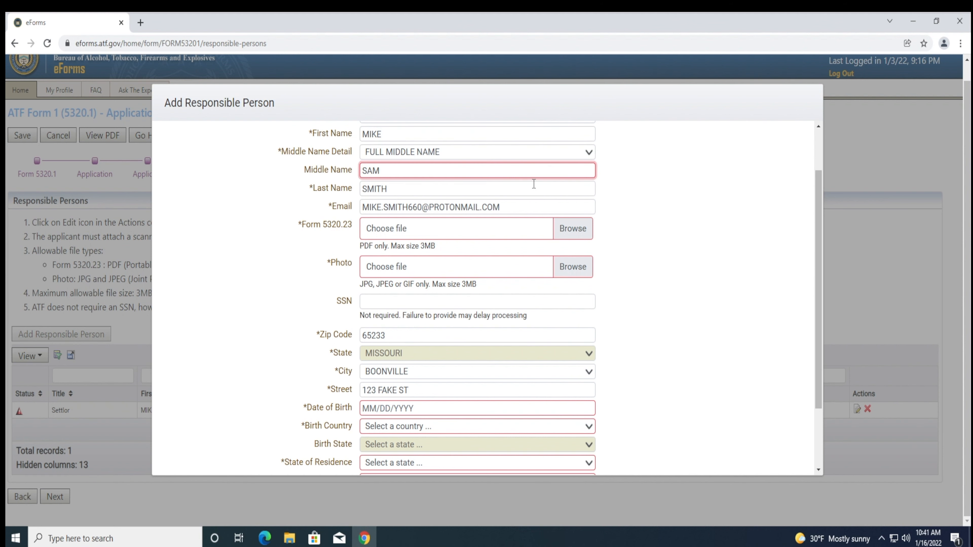
pyautogui.click(640, 220)
# - Attach ATF532023_compressed copy.pdf as Form 5320.23 and Passport_photo.jpg as the photo
pyautogui.click(586, 227)
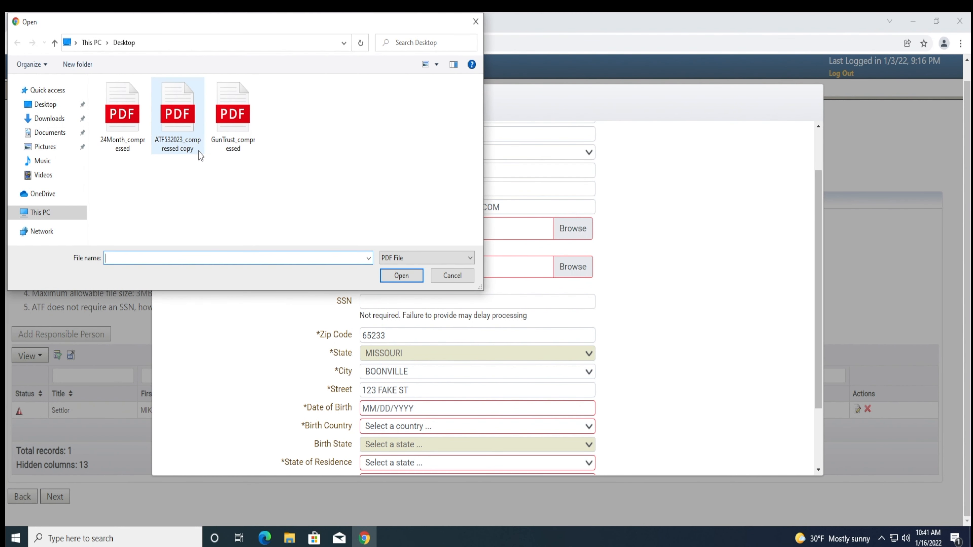
pyautogui.doubleClick(180, 147)
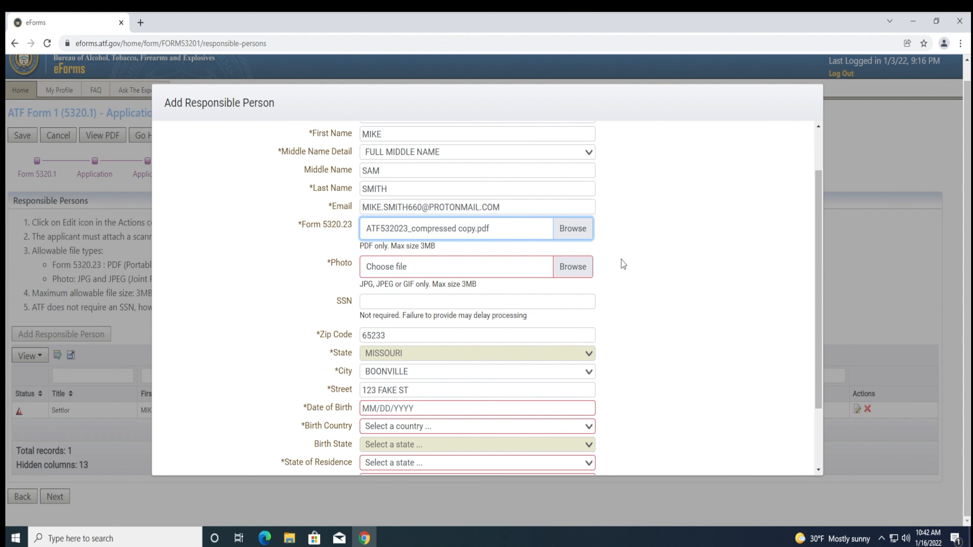
pyautogui.scroll(-2, 623, 264)
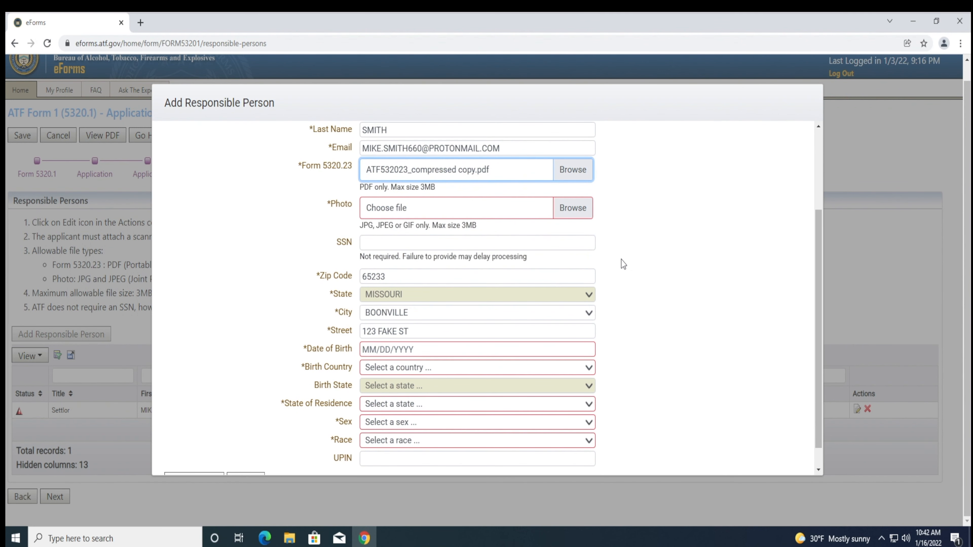
pyautogui.click(565, 208)
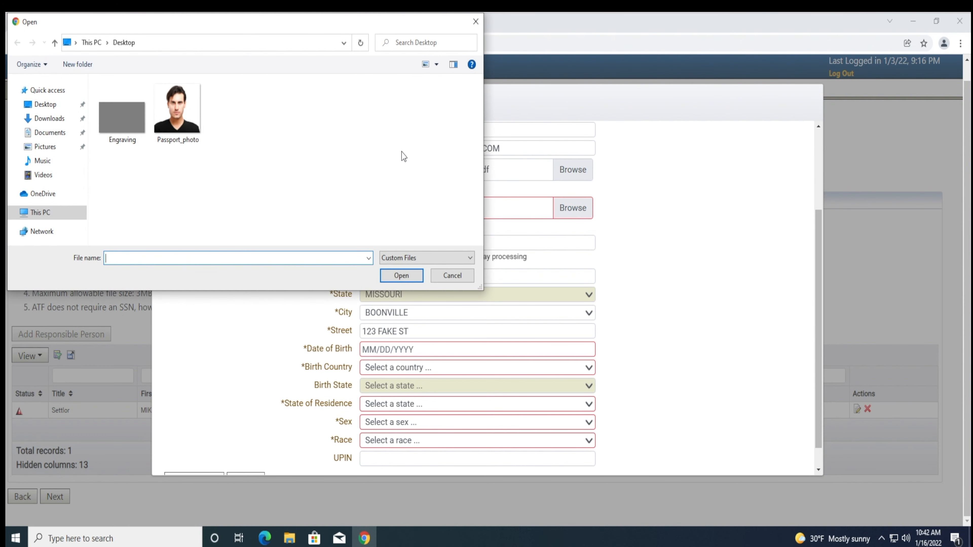
pyautogui.doubleClick(184, 127)
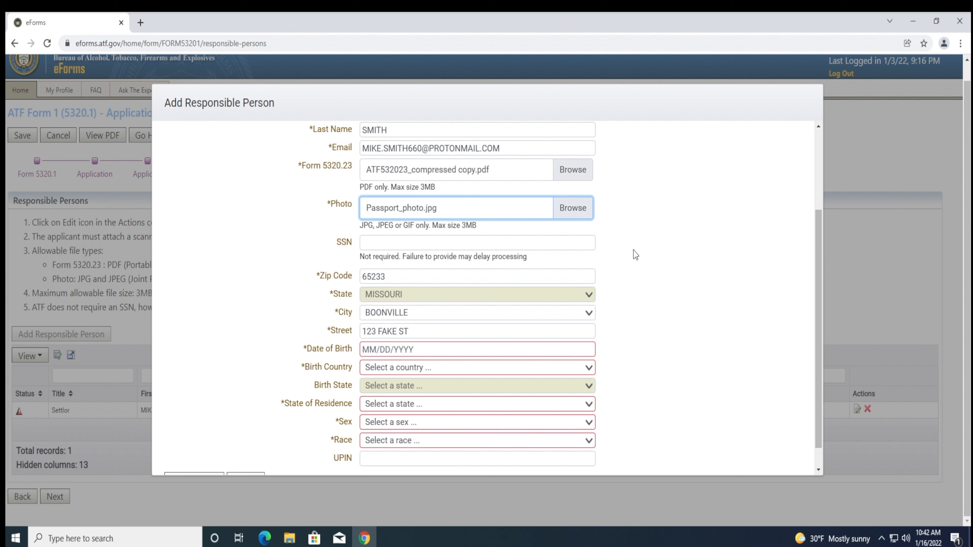
# - Enter the settlor's Social Security number in the SSN field
pyautogui.click(579, 248)
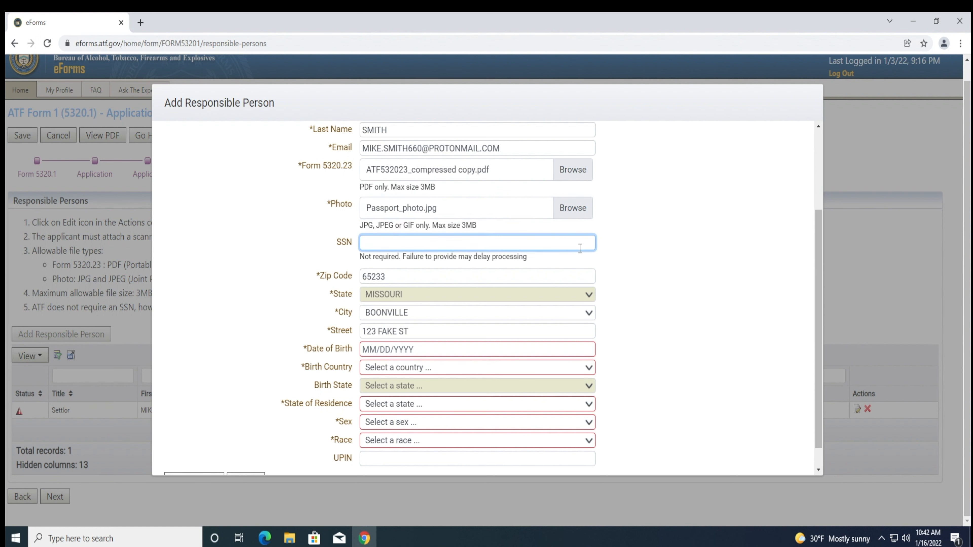
pyautogui.write('123-45-6789')
pyautogui.click(625, 264)
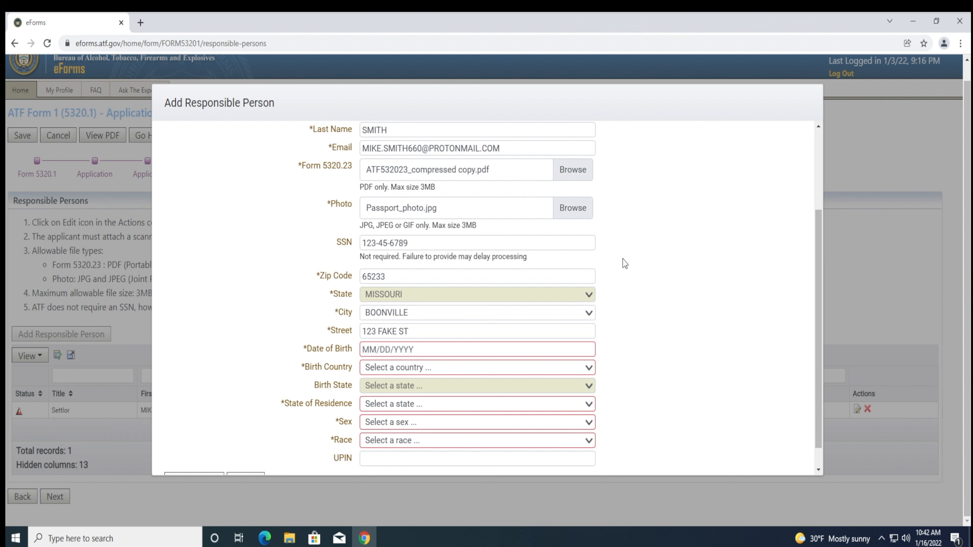
pyautogui.scroll(-1, 624, 264)
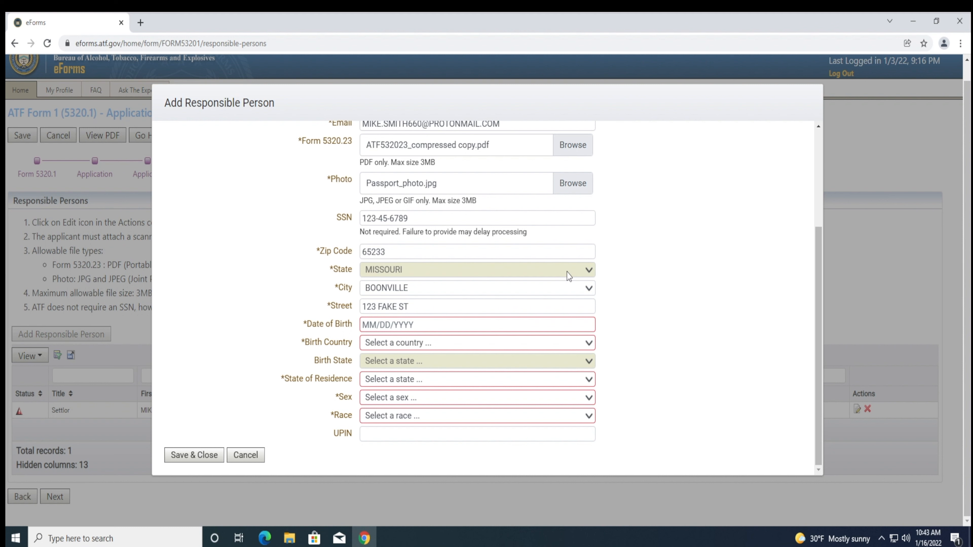
pyautogui.click(547, 289)
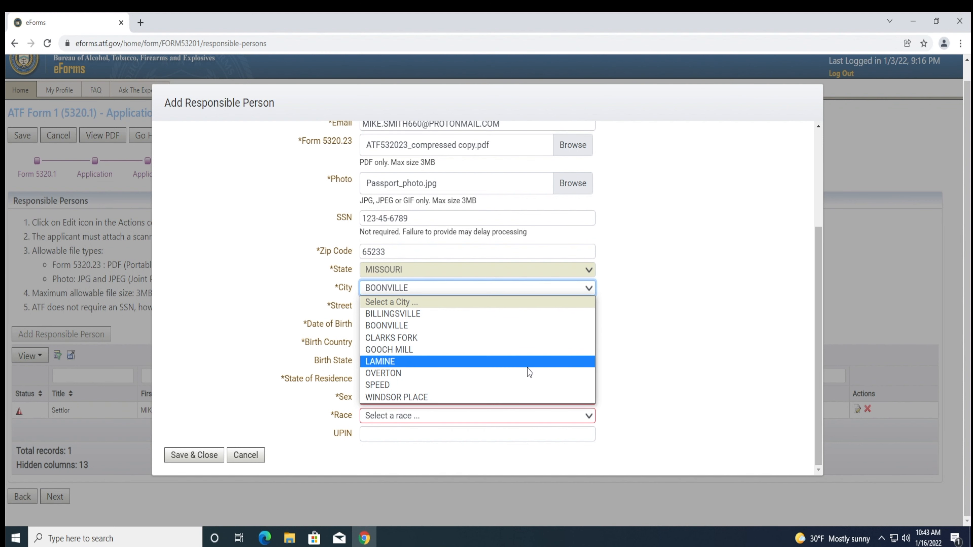
pyautogui.click(499, 325)
pyautogui.click(654, 343)
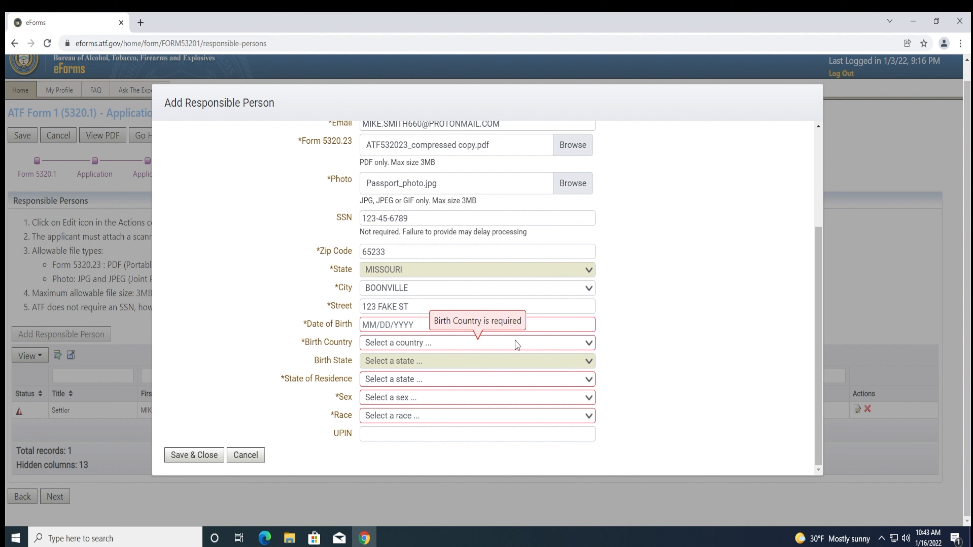
# - Enter date of birth 01/01/1975 and set birth country to UNITED STATES
pyautogui.click(502, 325)
pyautogui.write('01/')
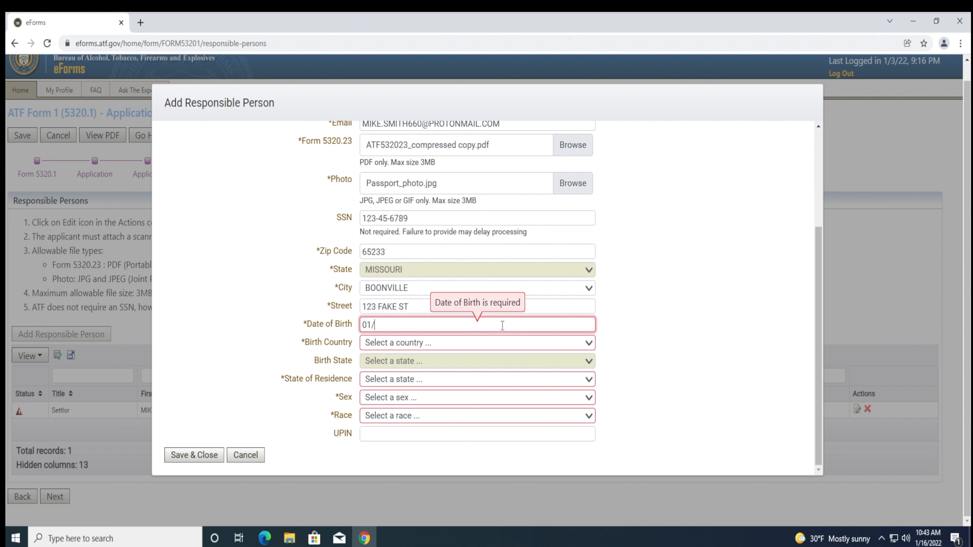
pyautogui.write('01/1975')
pyautogui.click(609, 326)
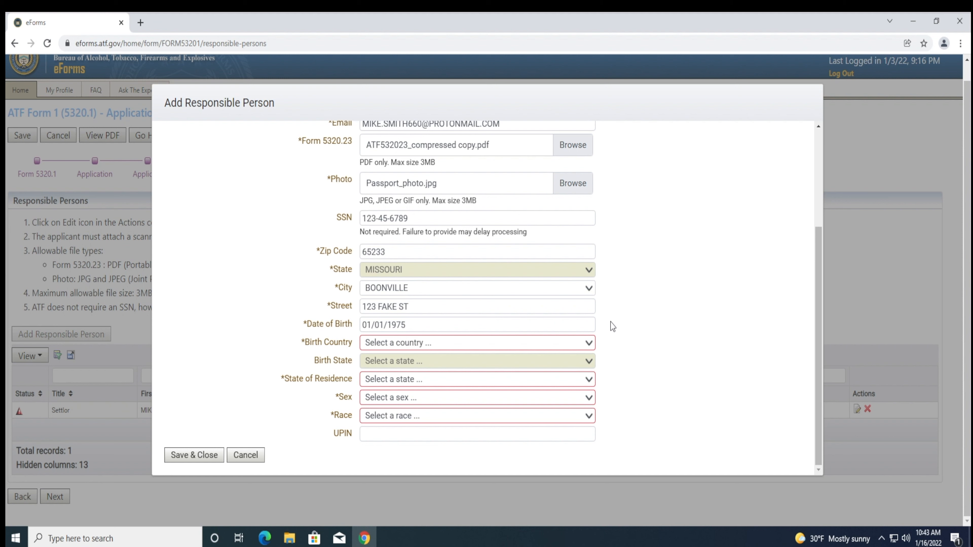
pyautogui.click(558, 344)
pyautogui.scroll(-4, 501, 238)
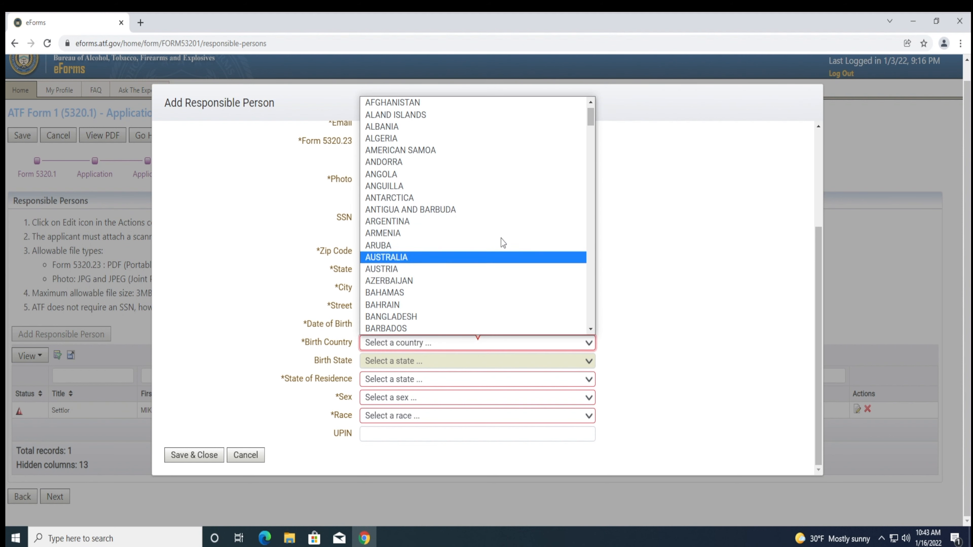
pyautogui.scroll(4, 444, 144)
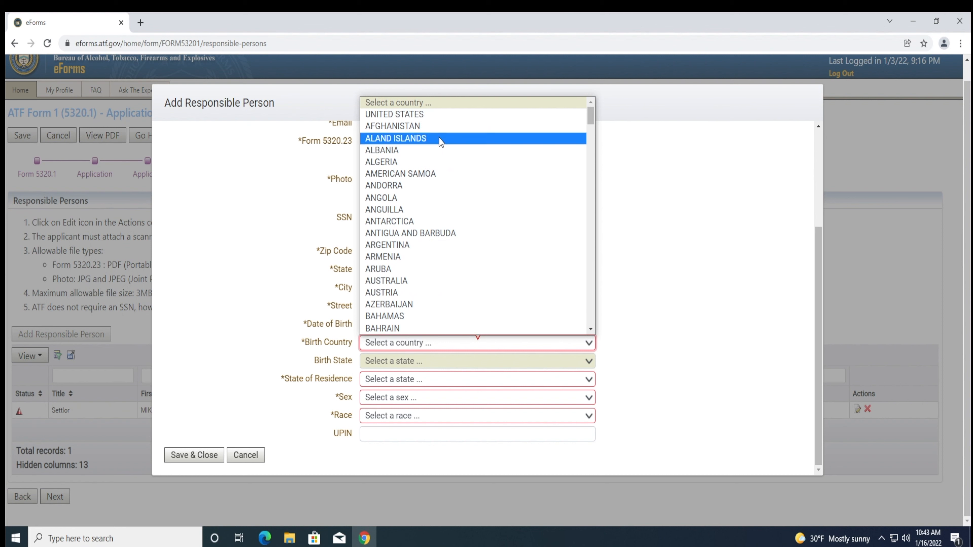
pyautogui.click(417, 115)
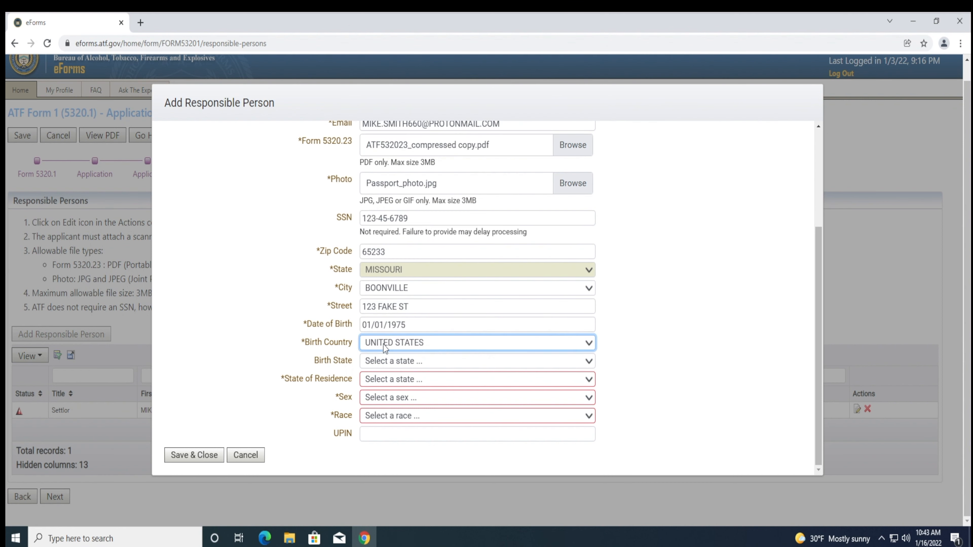
# - Set birth state and state of residence to MISSOURI, sex to MALE and race to WHITE
pyautogui.click(384, 363)
pyautogui.scroll(-1, 383, 313)
pyautogui.scroll(-6, 383, 314)
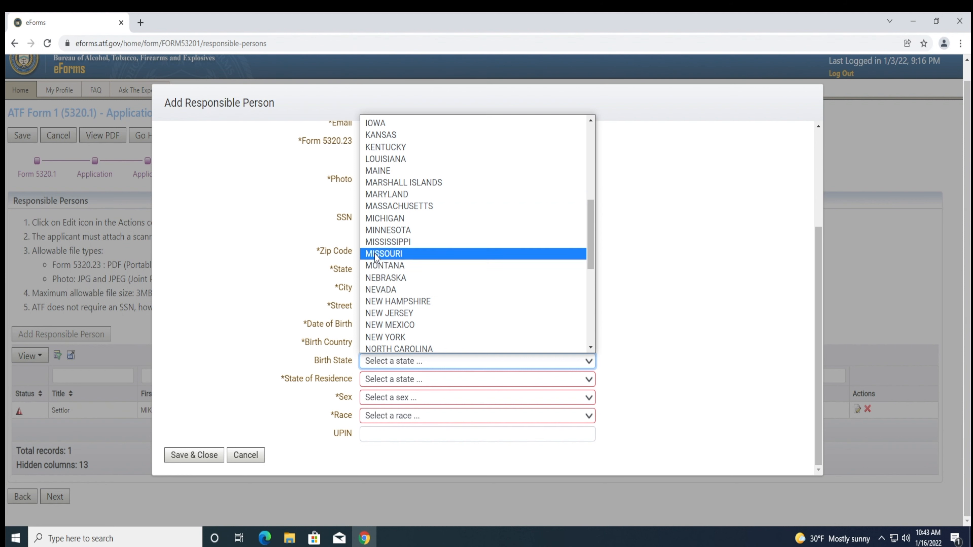
pyautogui.click(373, 254)
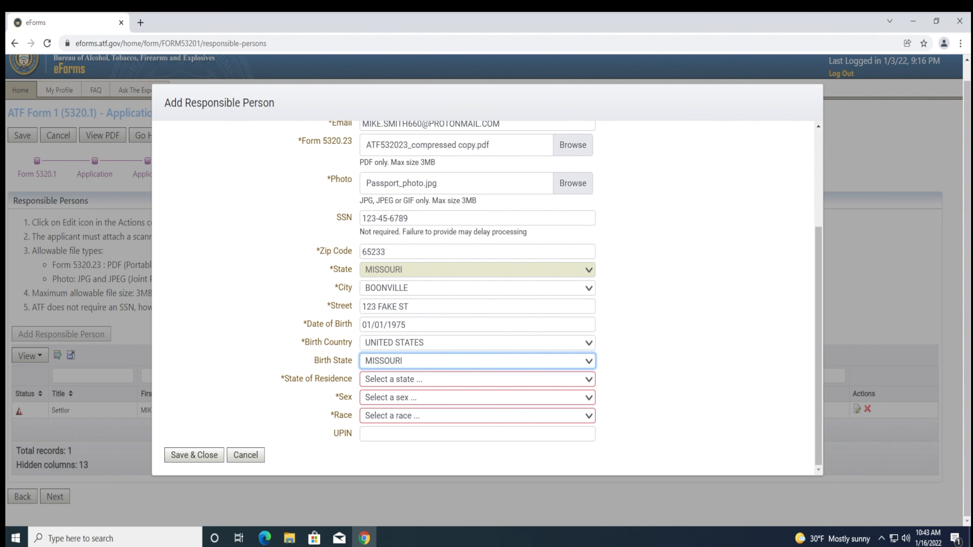
pyautogui.click(371, 379)
pyautogui.scroll(-6, 380, 339)
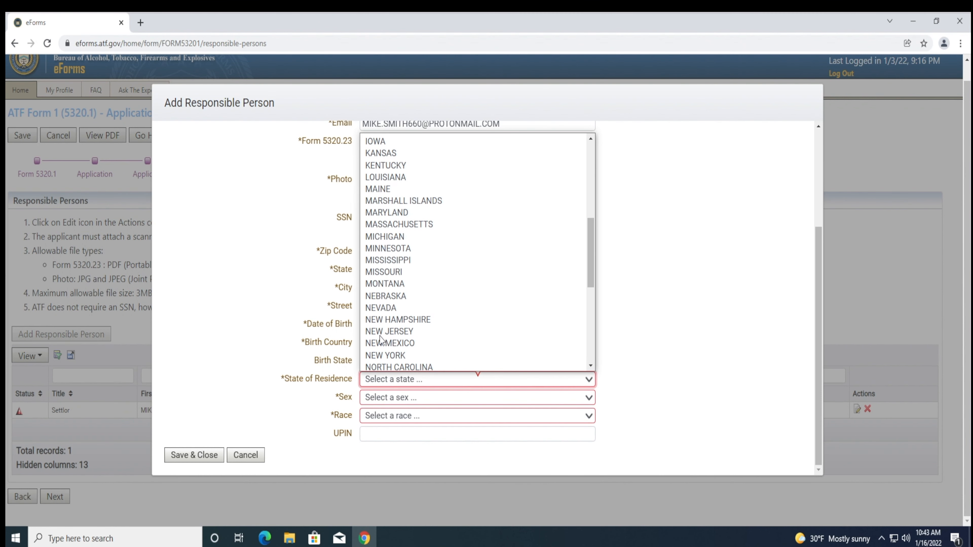
pyautogui.click(381, 272)
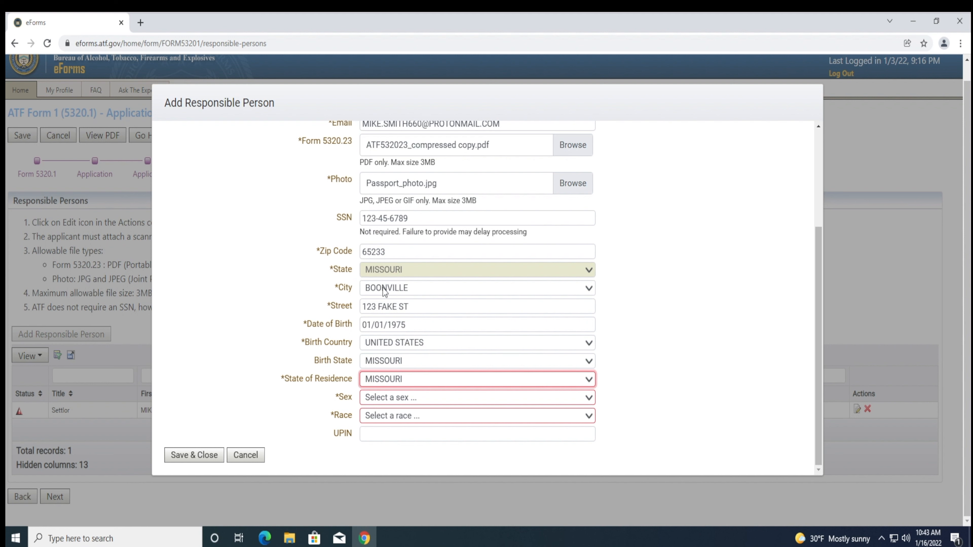
pyautogui.click(376, 398)
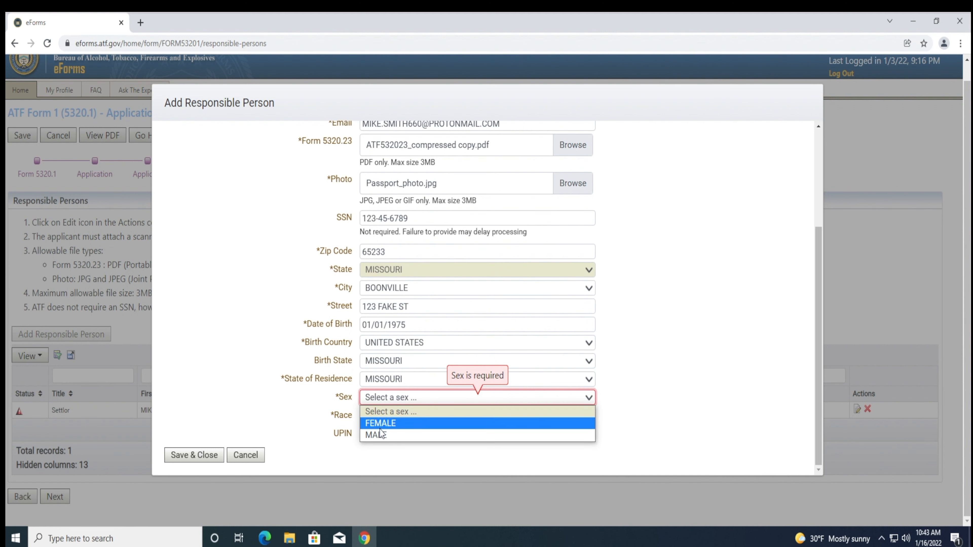
pyautogui.click(381, 436)
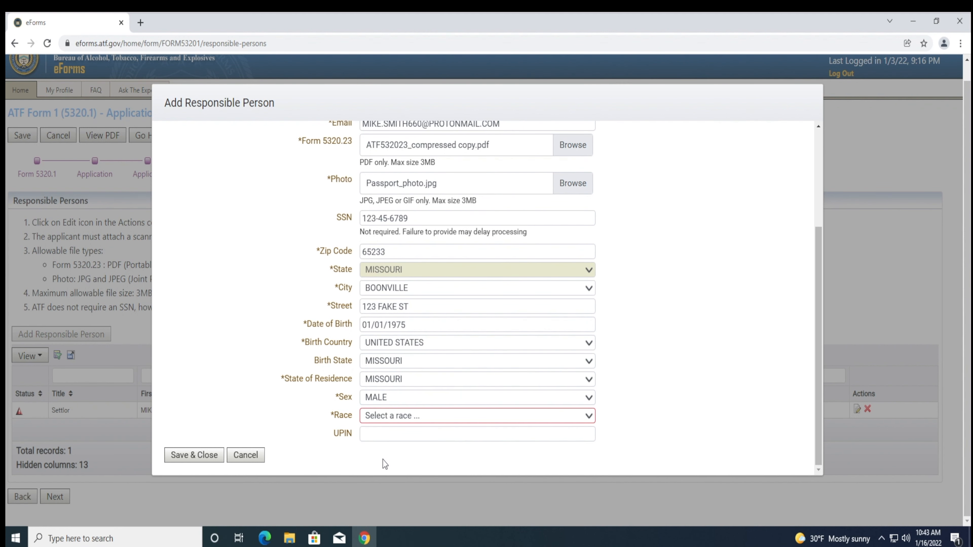
pyautogui.click(376, 417)
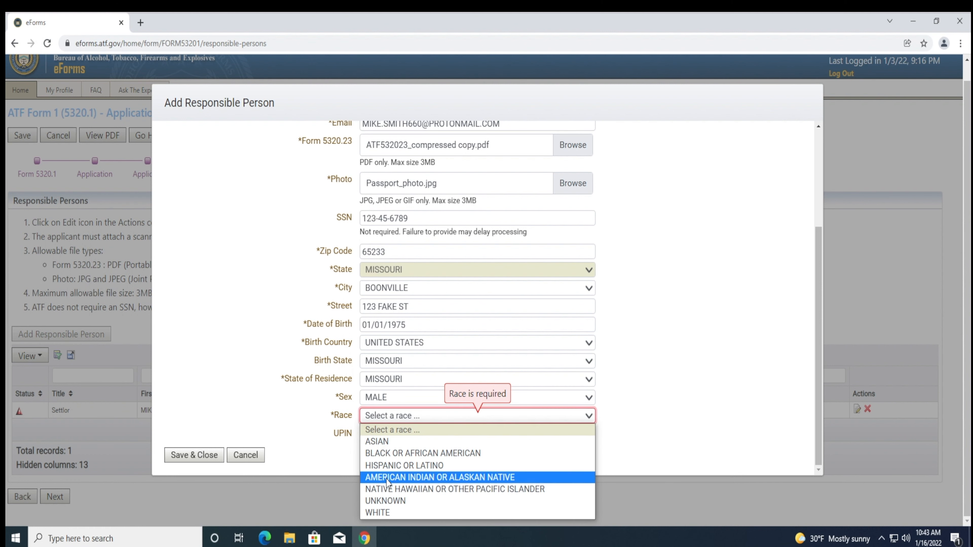
pyautogui.click(387, 511)
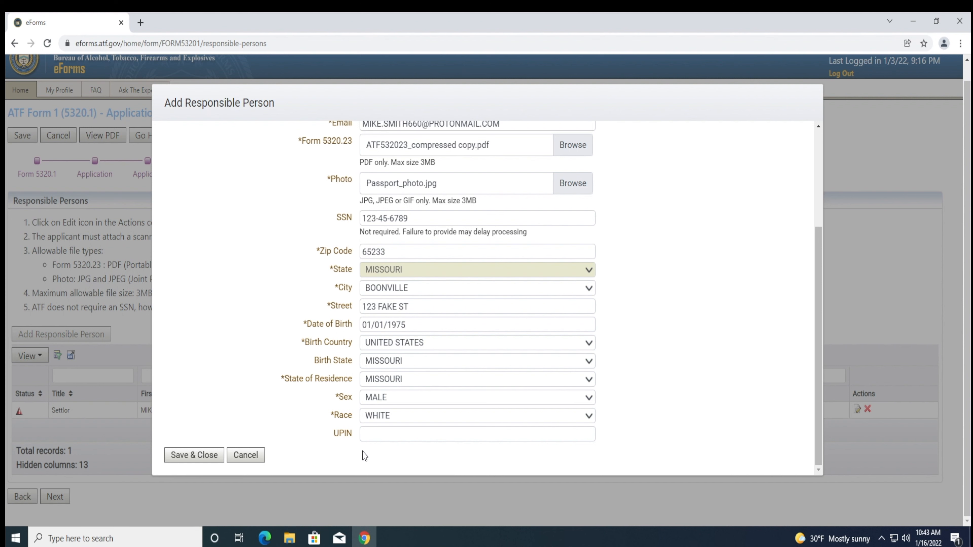
# - Review the settlor's completed fields and Save & Close the responsible-person form
pyautogui.scroll(4, 299, 417)
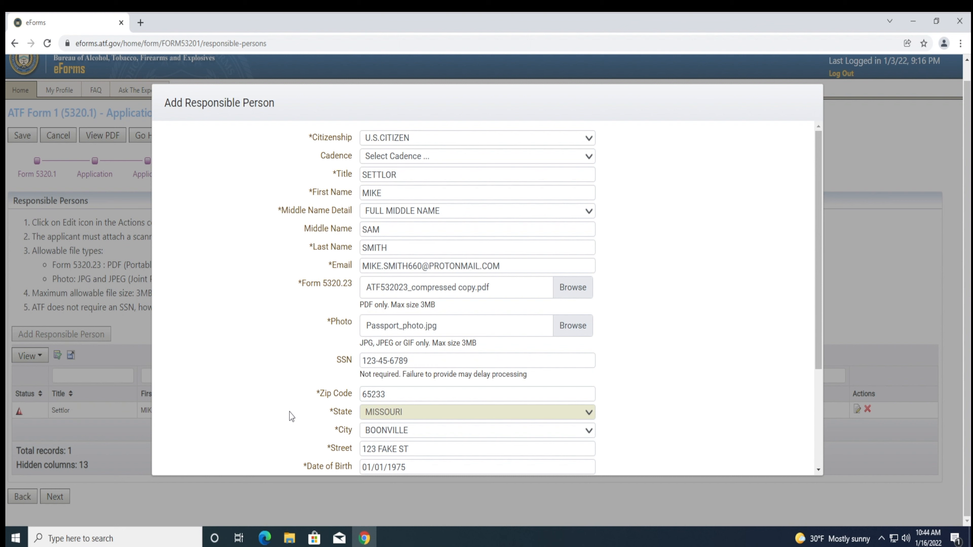
pyautogui.scroll(-4, 290, 413)
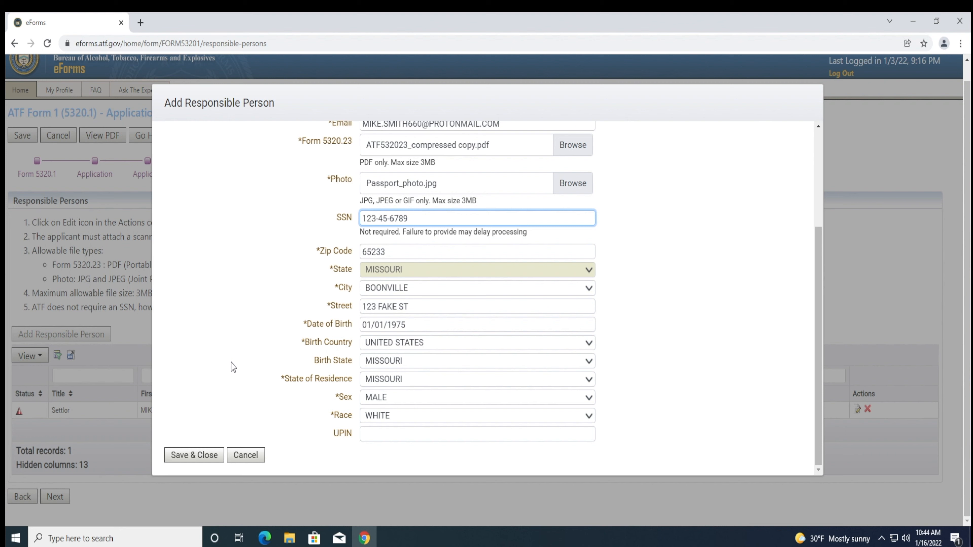
pyautogui.click(186, 455)
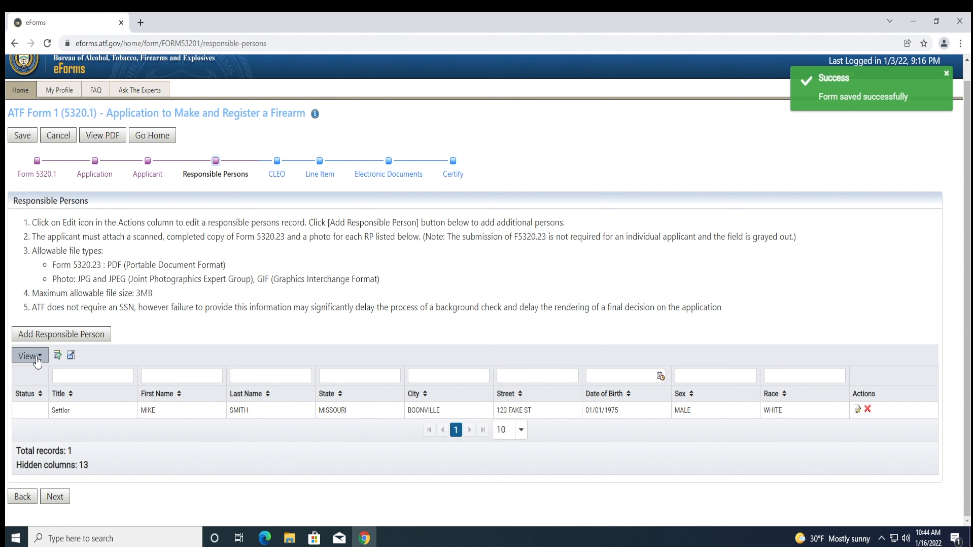
# - Add Citizenship, Cadence, Middle Name Detail and Middle Name list columns, then open Add Responsible Person
pyautogui.click(30, 356)
pyautogui.click(37, 400)
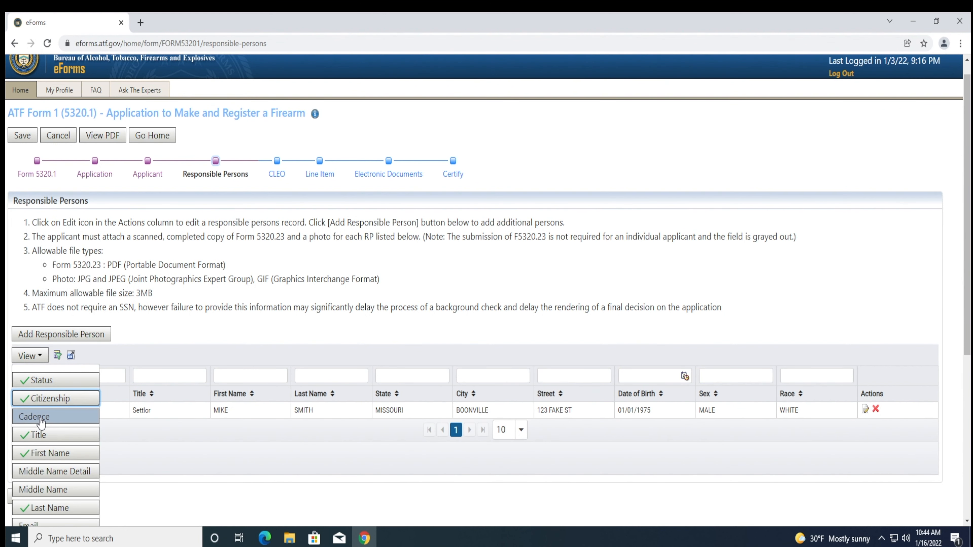
pyautogui.click(39, 416)
pyautogui.click(42, 472)
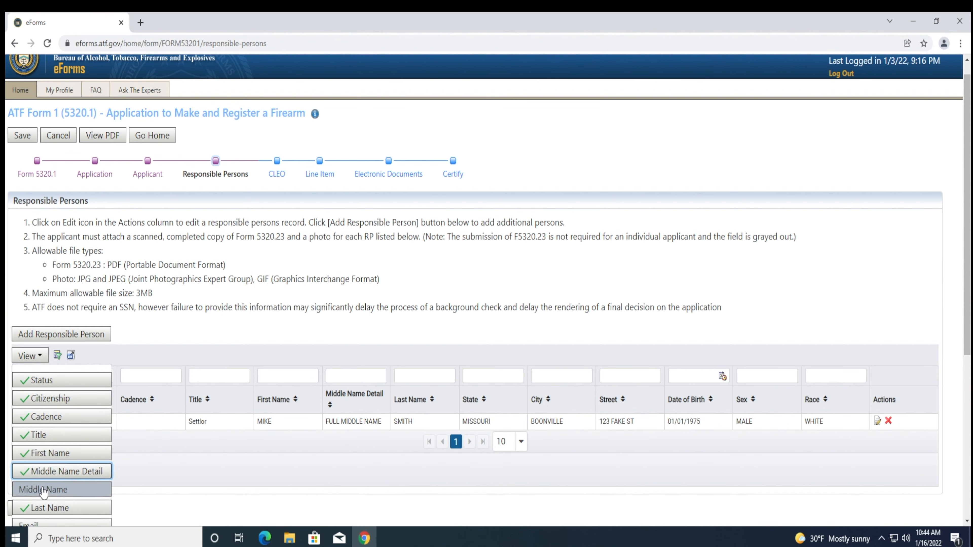
pyautogui.click(43, 490)
pyautogui.click(127, 469)
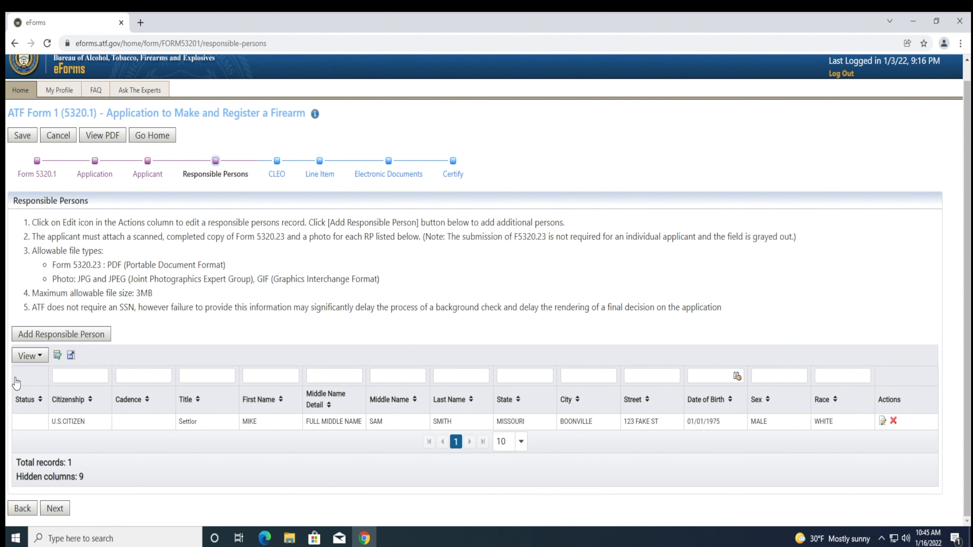
pyautogui.click(34, 343)
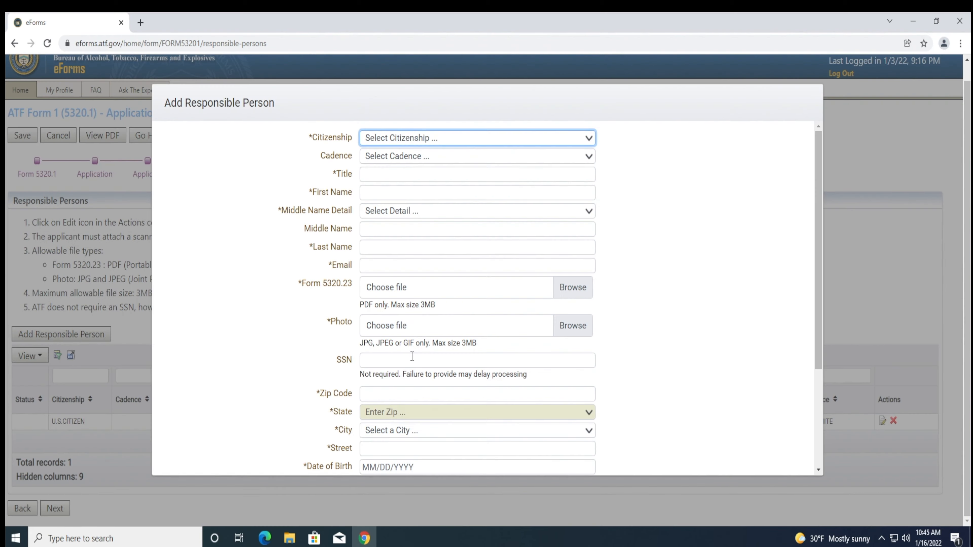
# - Set the new person's citizenship to U.S.CITIZEN and title to TRUSTEE
pyautogui.scroll(1, 390, 268)
pyautogui.click(368, 155)
pyautogui.click(377, 174)
pyautogui.click(379, 192)
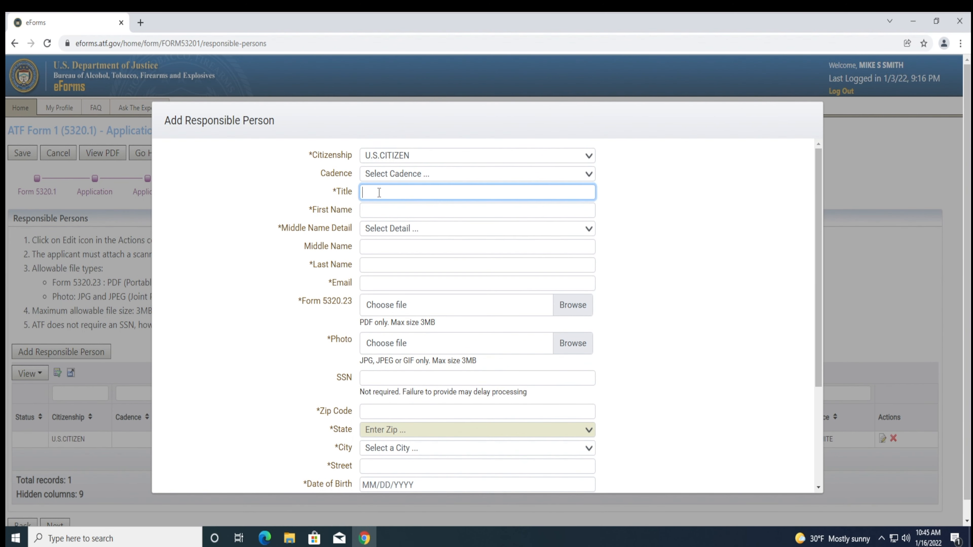
pyautogui.write('TRUSTEE')
# - Enter the trustee's first and last names with Middle Name Detail set to NO MIDDLE NAME
pyautogui.click(367, 209)
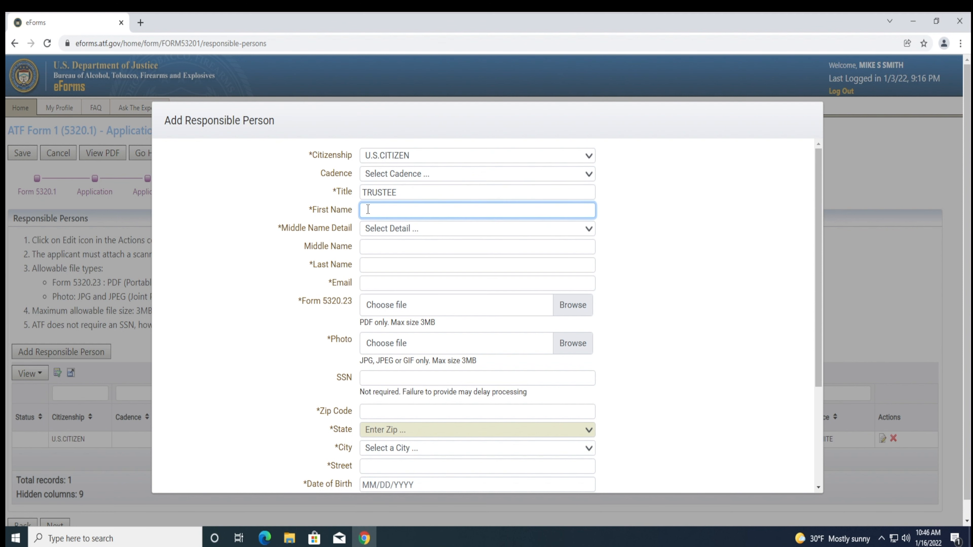
pyautogui.write('JOHN')
pyautogui.press('Tab')
pyautogui.press('n')
pyautogui.press('Tab')
pyautogui.press('Tab')
pyautogui.write('SMITH')
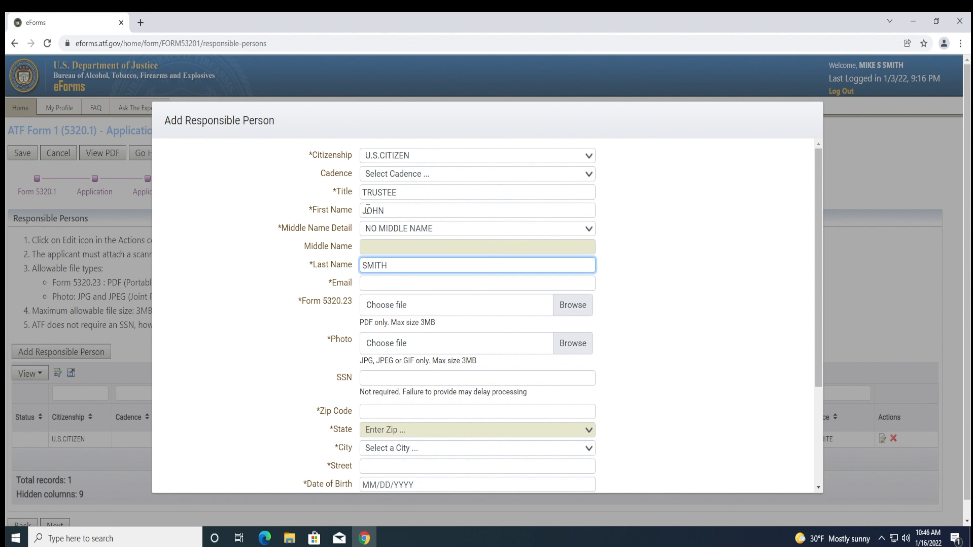
pyautogui.press('Tab')
pyautogui.scroll(-3, 367, 210)
pyautogui.scroll(2, 366, 222)
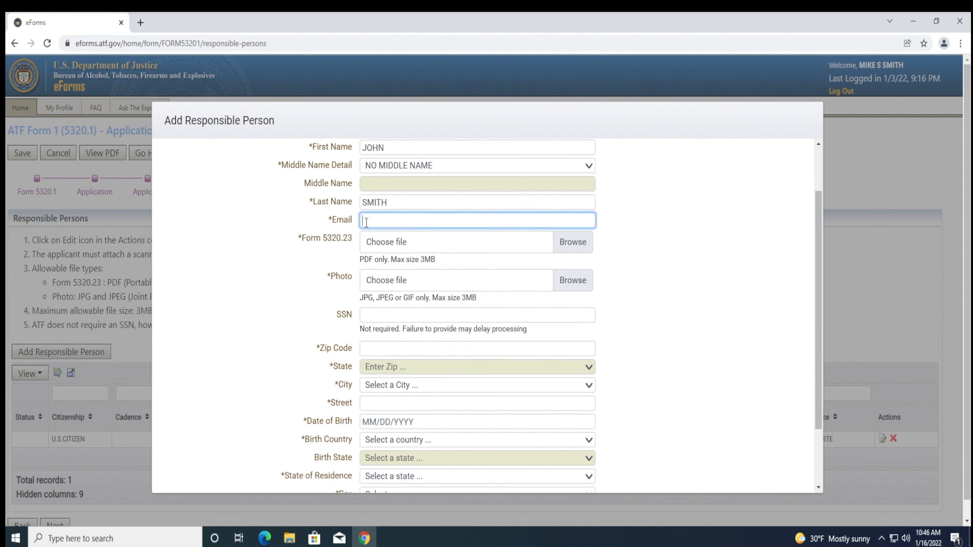
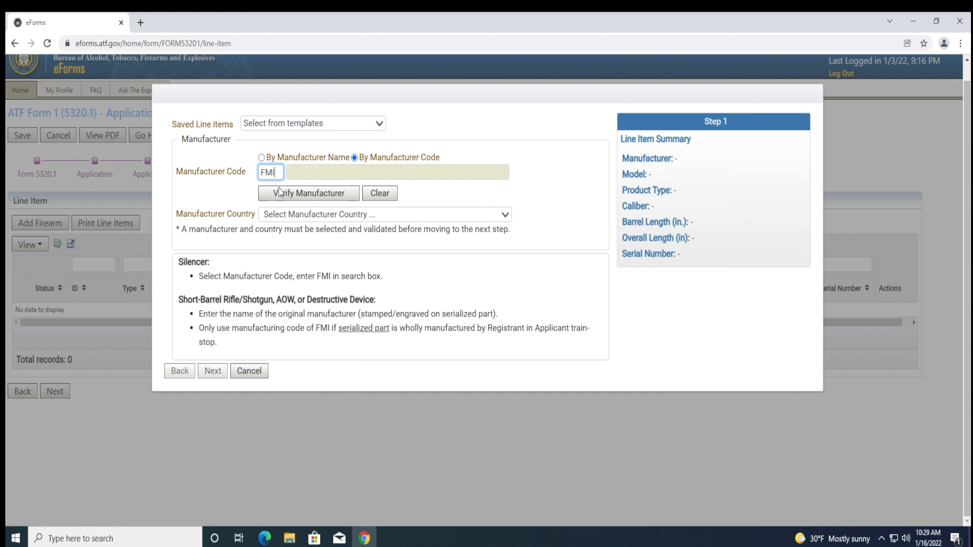
# - Verify FMI as the manufacturer (FORM 1 REGISTRATION) and dismiss the confirmation
pyautogui.click(279, 193)
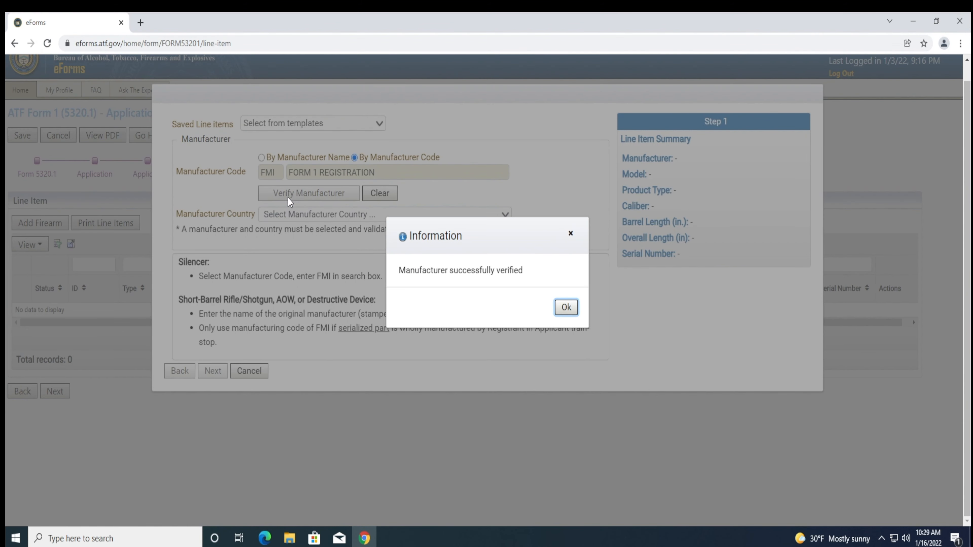
pyautogui.moveTo(471, 270); pyautogui.dragTo(524, 270)
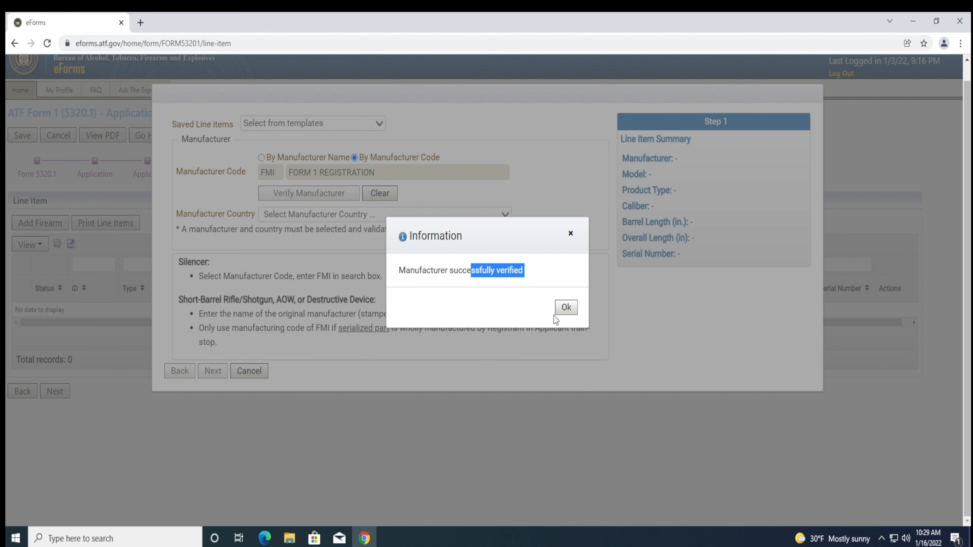
pyautogui.click(566, 307)
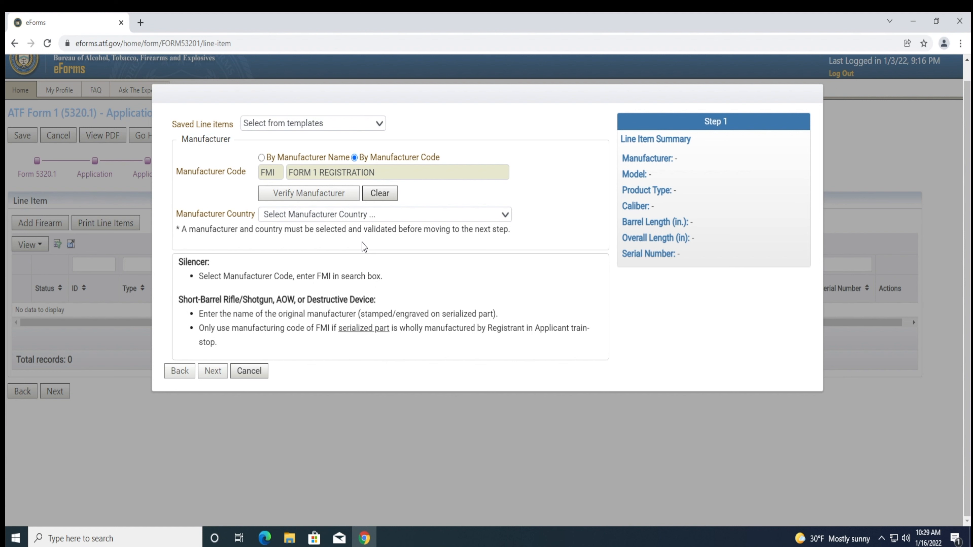
# - Set Manufacturer Country to UNITED STATES and continue to the item details
pyautogui.click(332, 216)
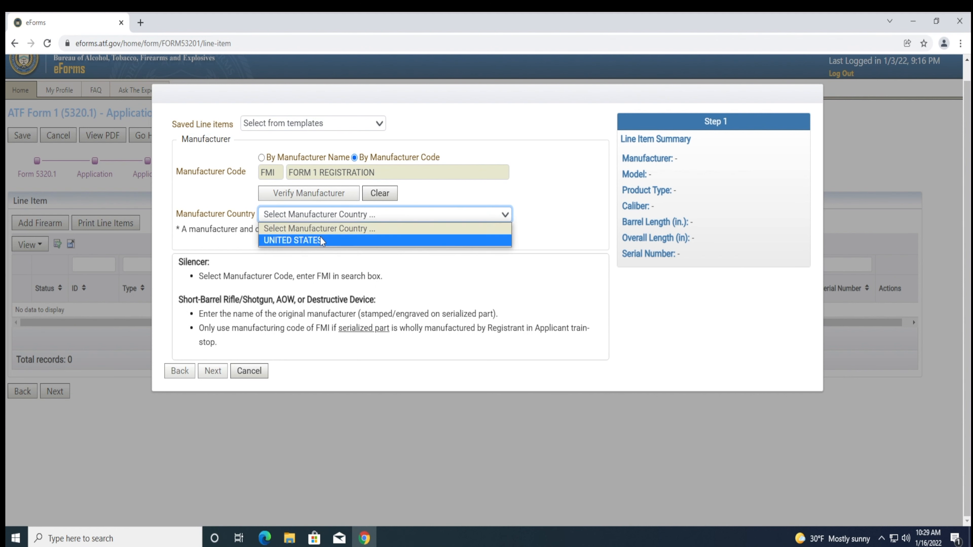
pyautogui.click(319, 237)
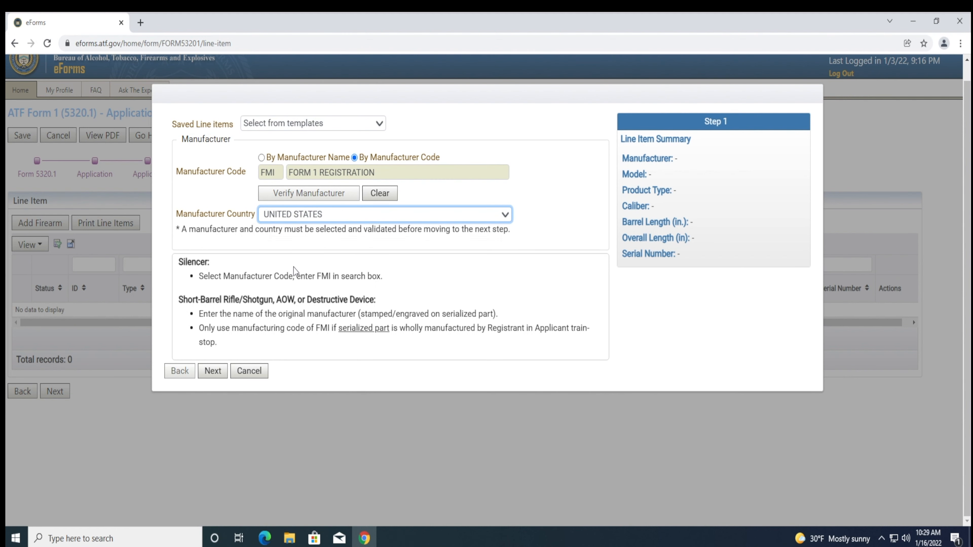
pyautogui.click(211, 370)
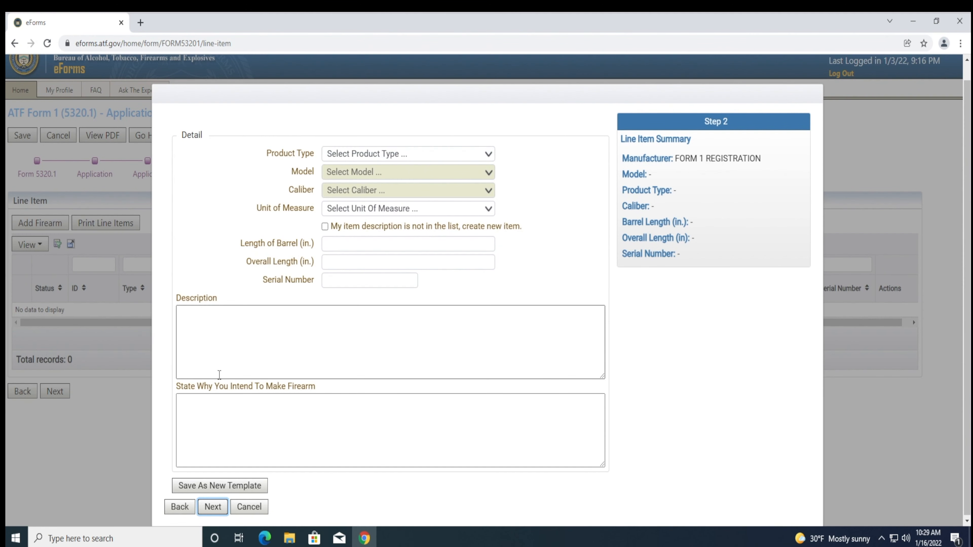
# - Set the line item's product type to SILENCER
pyautogui.click(383, 154)
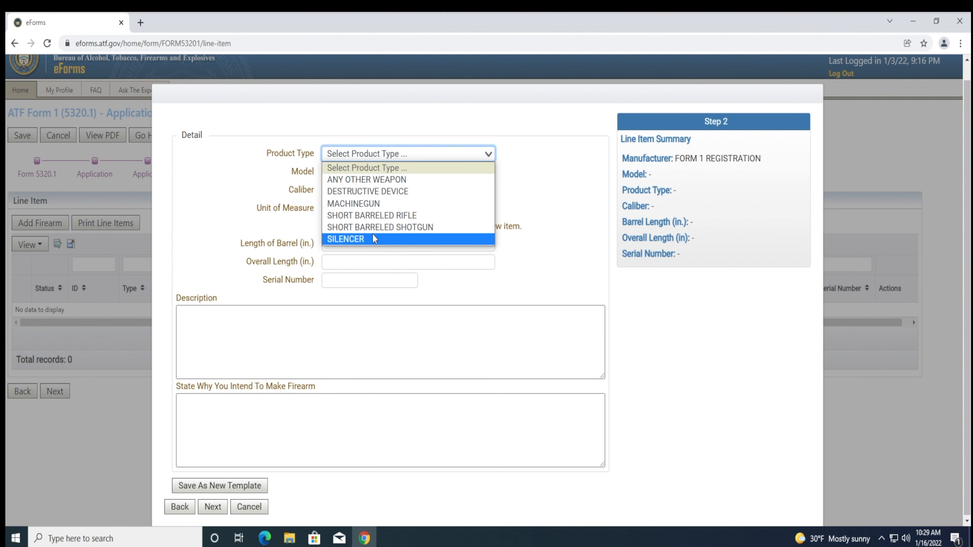
pyautogui.click(372, 233)
pyautogui.click(507, 210)
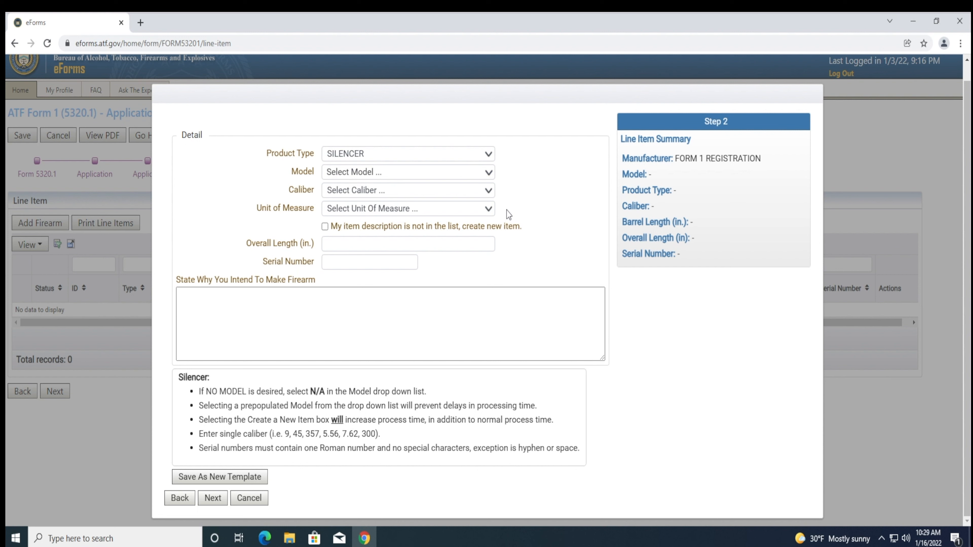
# - Browse the Model list and search 'sil', closing it without choosing a model
pyautogui.click(463, 170)
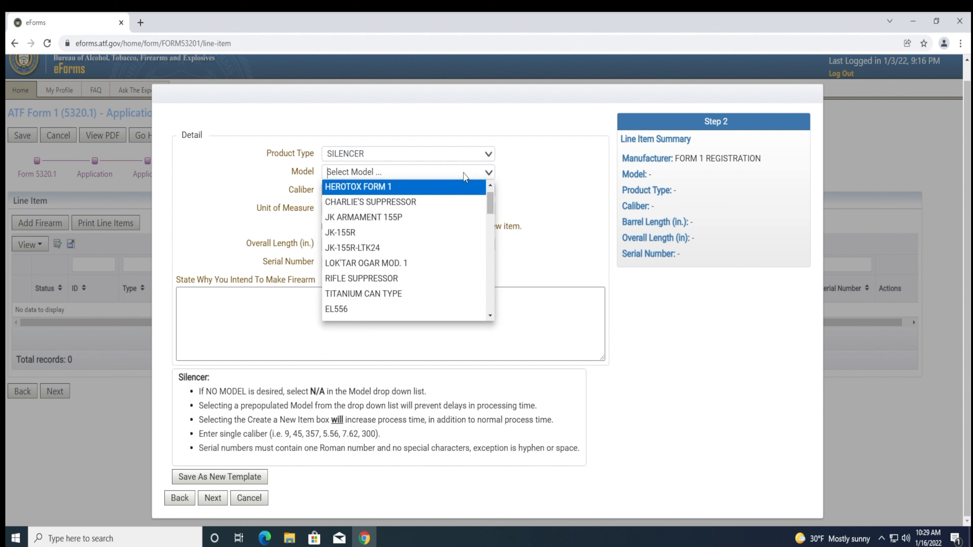
pyautogui.scroll(-4, 466, 214)
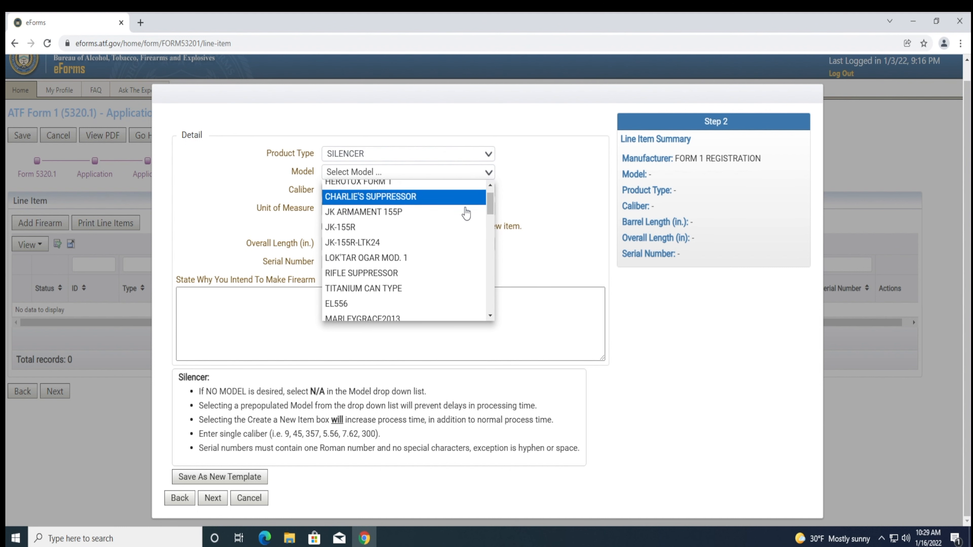
pyautogui.scroll(-10, 466, 213)
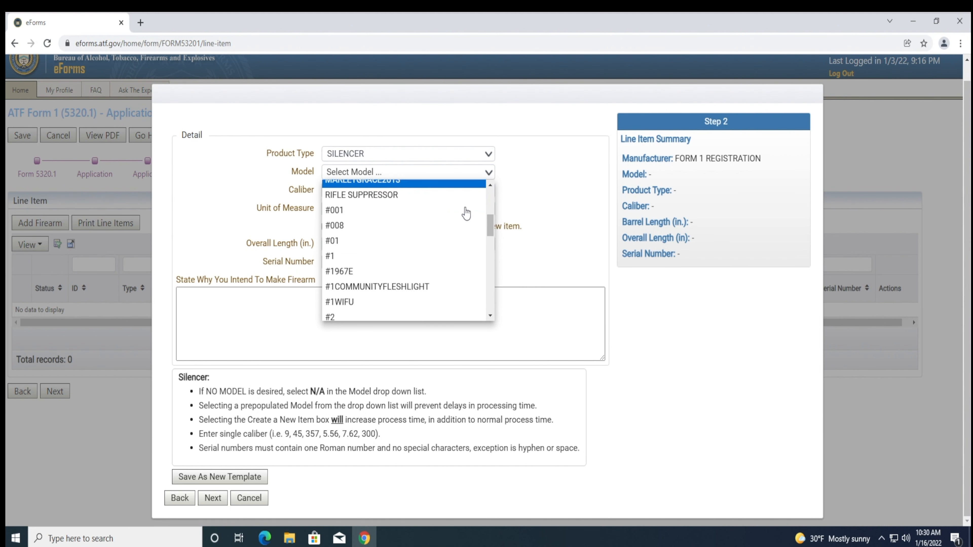
pyautogui.scroll(-8, 466, 214)
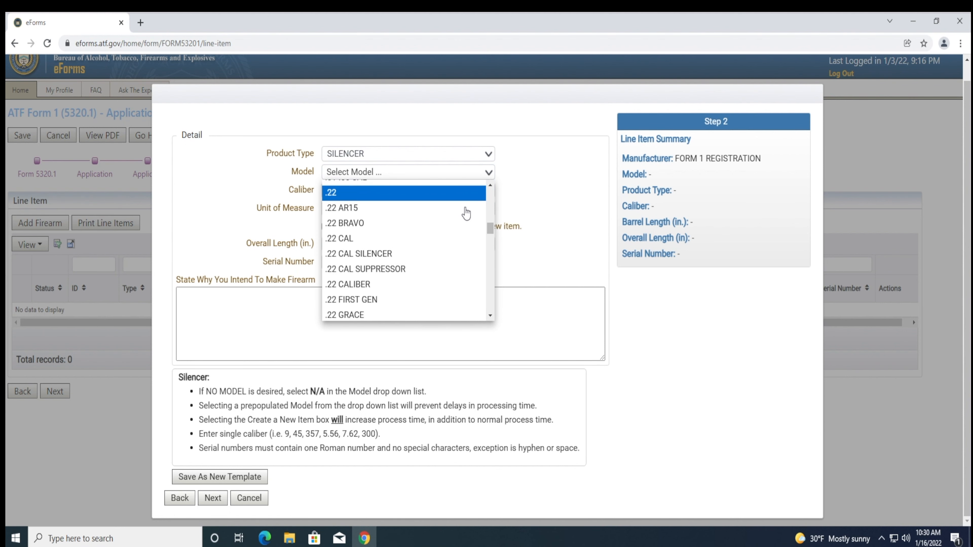
pyautogui.scroll(-14, 465, 214)
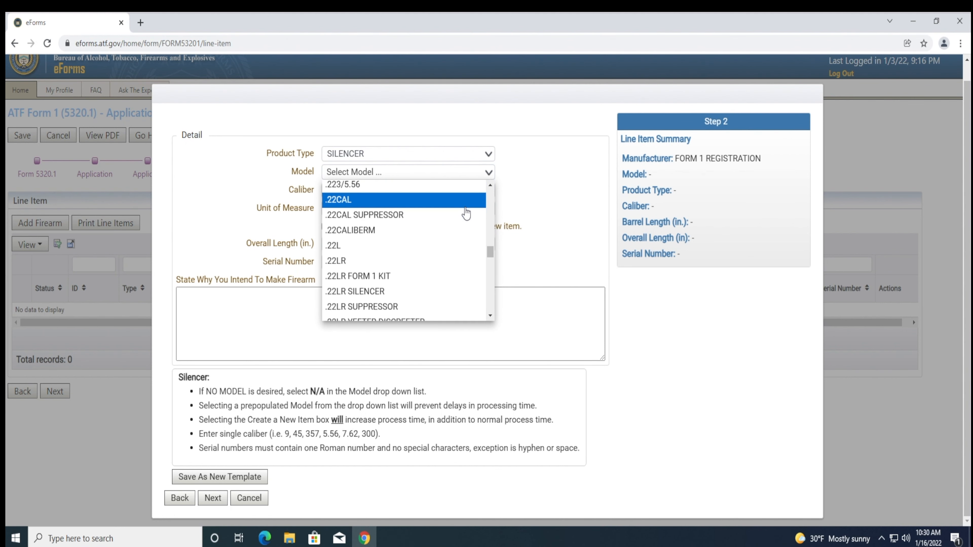
pyautogui.scroll(-7, 465, 214)
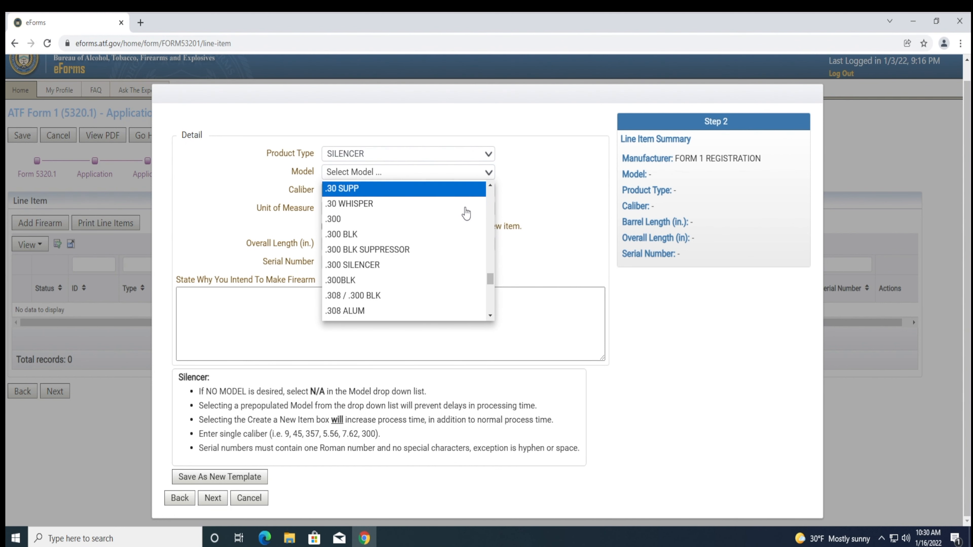
pyautogui.scroll(-4, 465, 214)
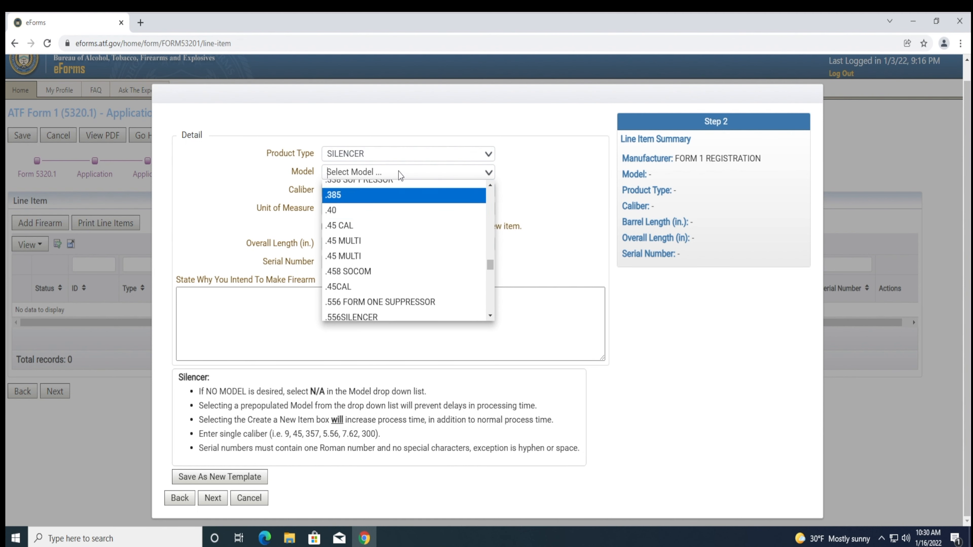
pyautogui.write('sil')
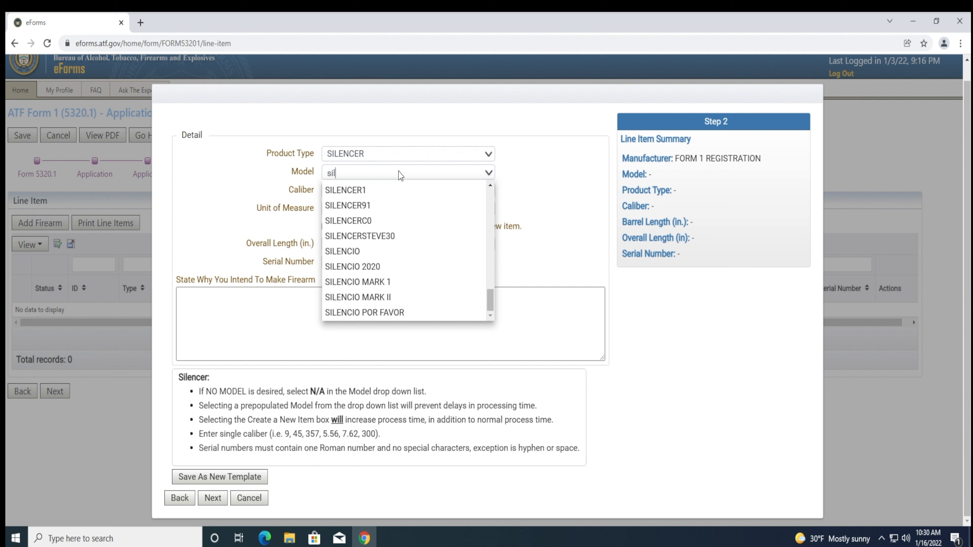
pyautogui.press('Escape')
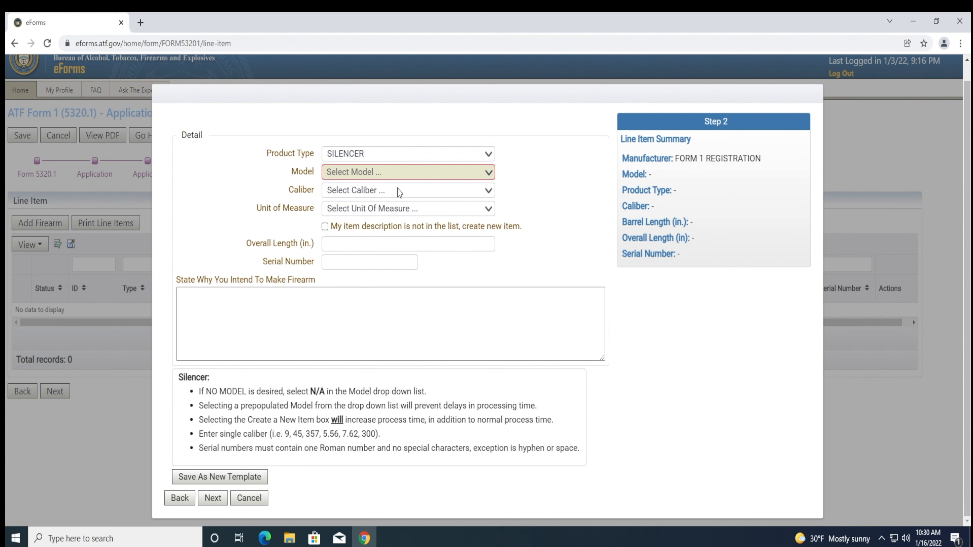
# - Stay with existing models and pick N/A as the silencer's model via an 'n/a' search
pyautogui.click(385, 226)
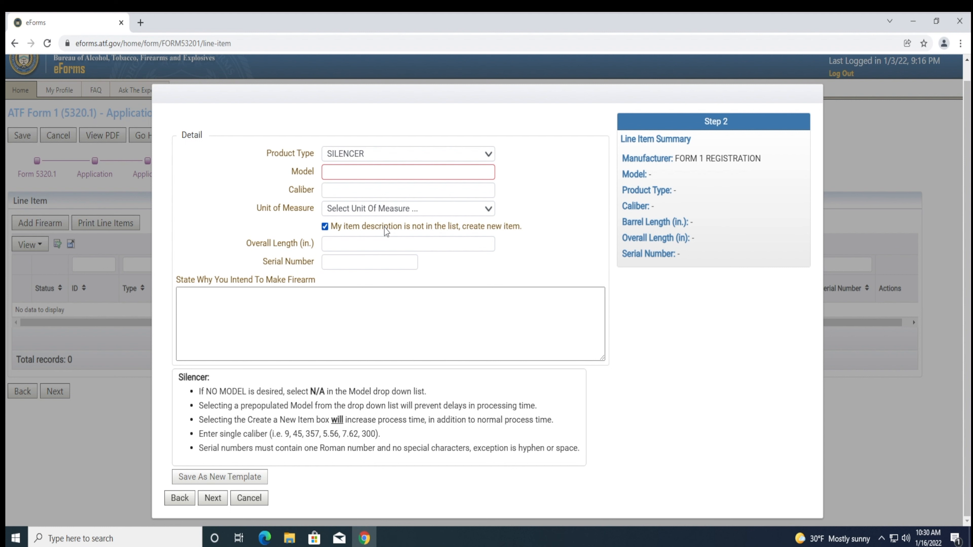
pyautogui.click(384, 227)
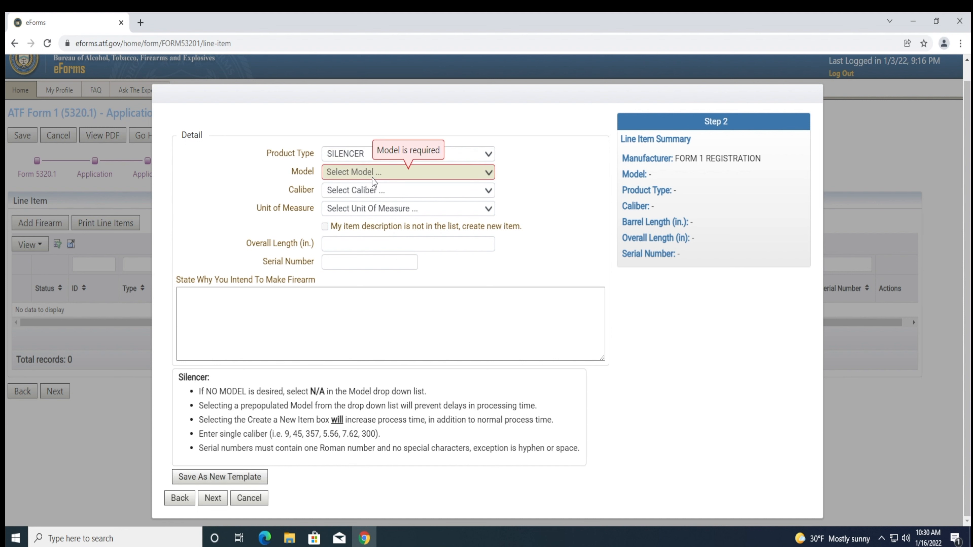
pyautogui.click(466, 175)
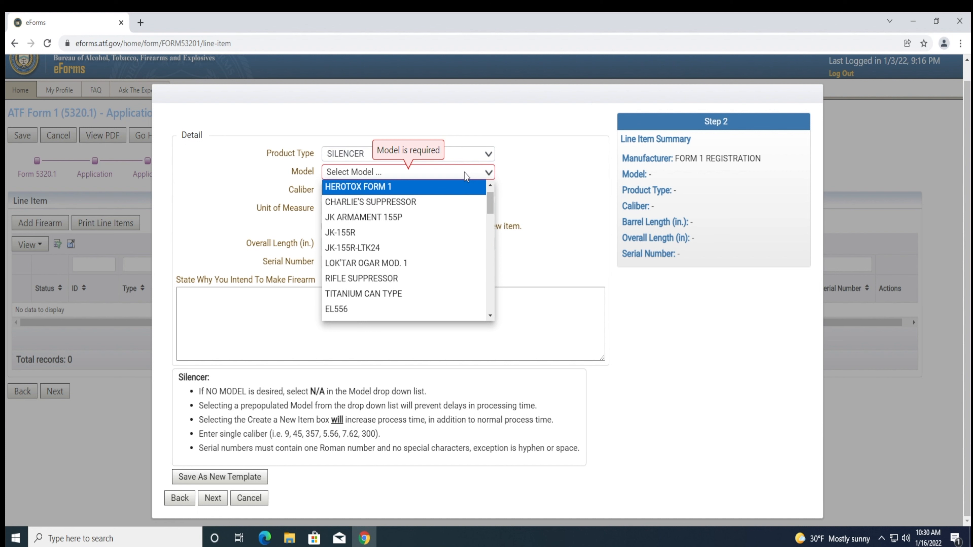
pyautogui.write('n/a')
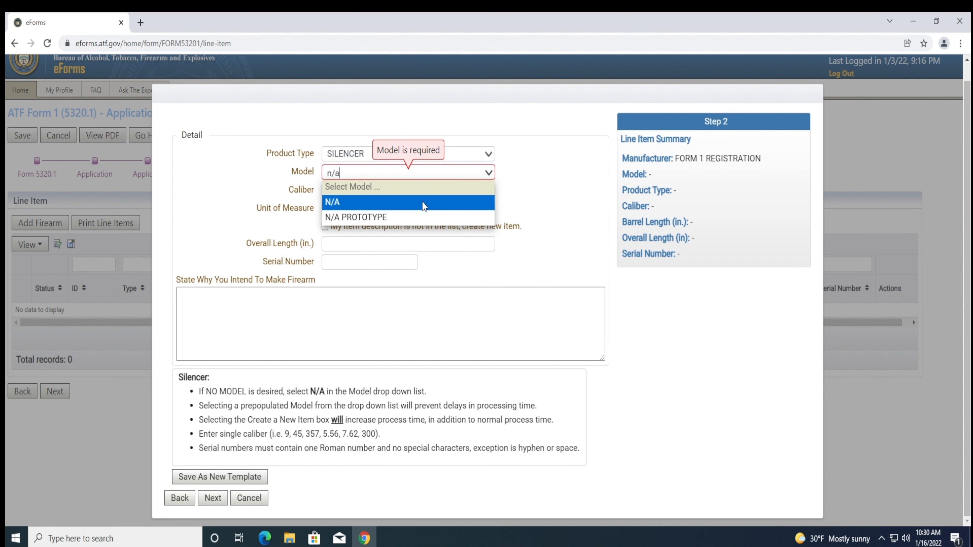
pyautogui.click(421, 201)
pyautogui.click(447, 252)
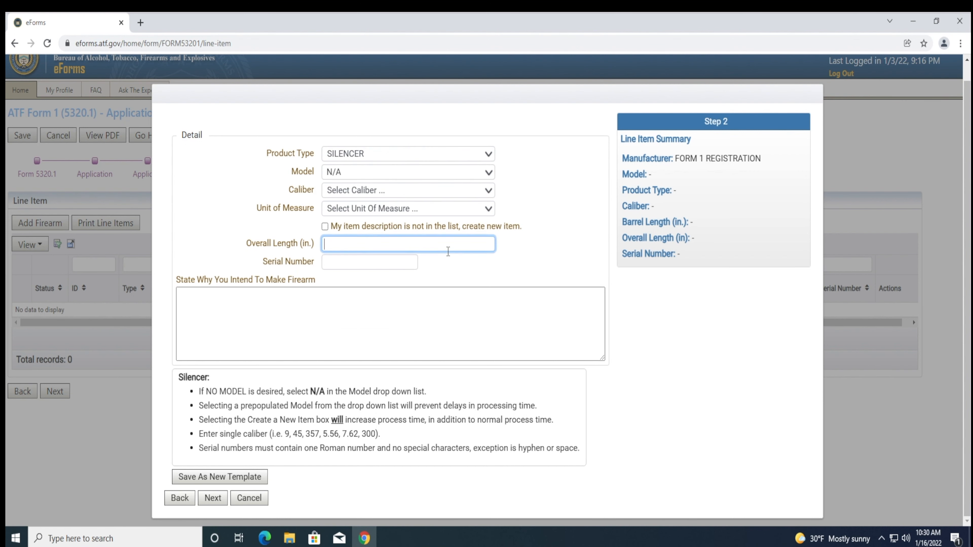
pyautogui.click(405, 231)
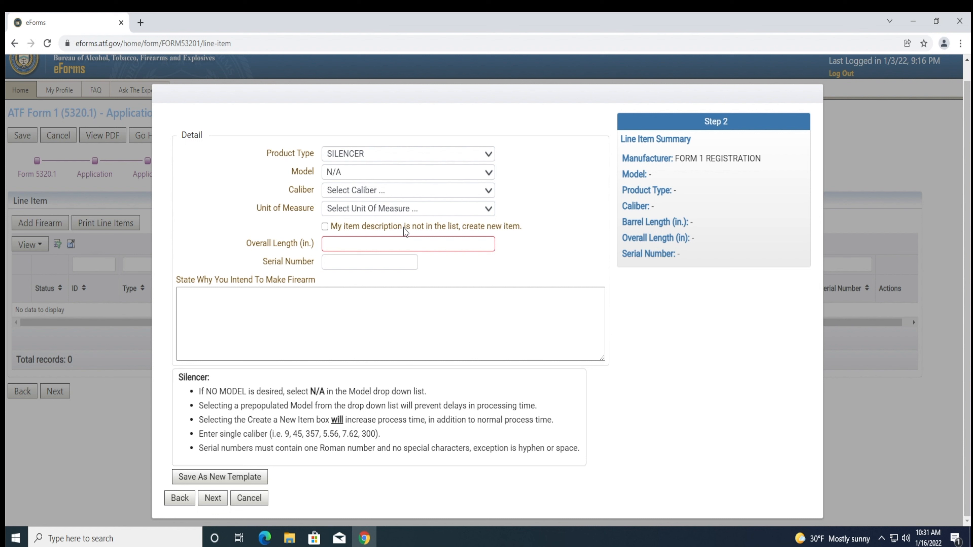
# - Describe a new item with model NATIONALGUNTRUSTS, caliber 5.56 and unit of measure MM
pyautogui.click(405, 227)
pyautogui.click(341, 171)
pyautogui.write('NATIONALGUNTRUSTS')
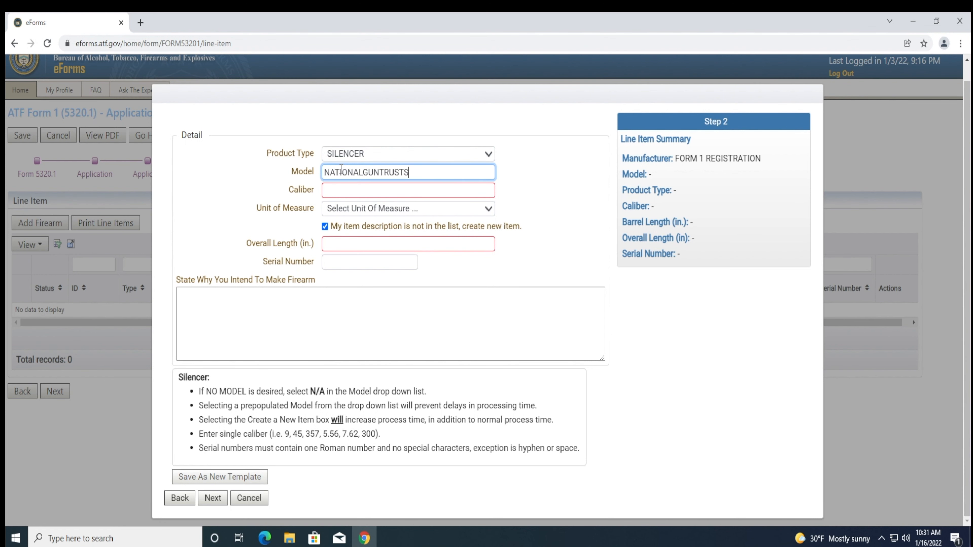
pyautogui.click(352, 191)
pyautogui.write('5.56')
pyautogui.click(351, 209)
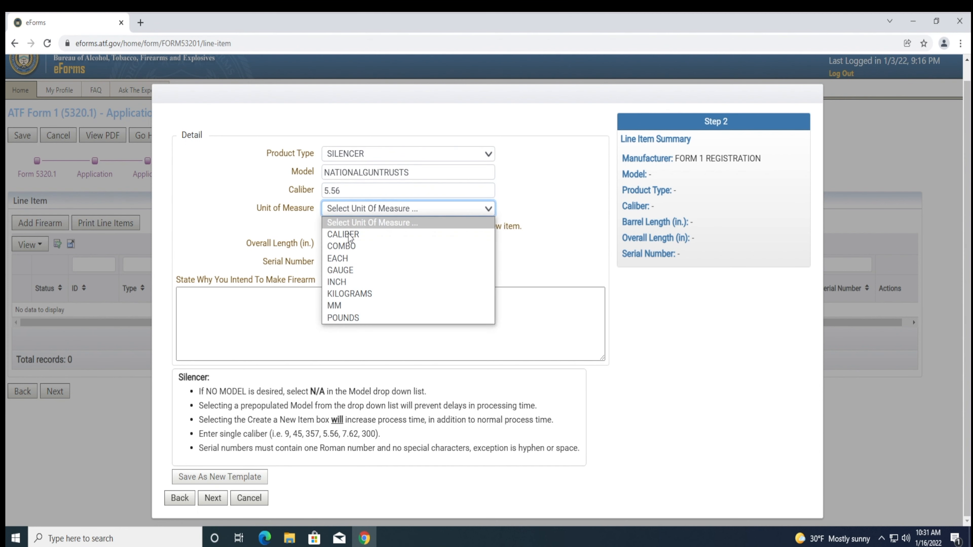
pyautogui.click(354, 305)
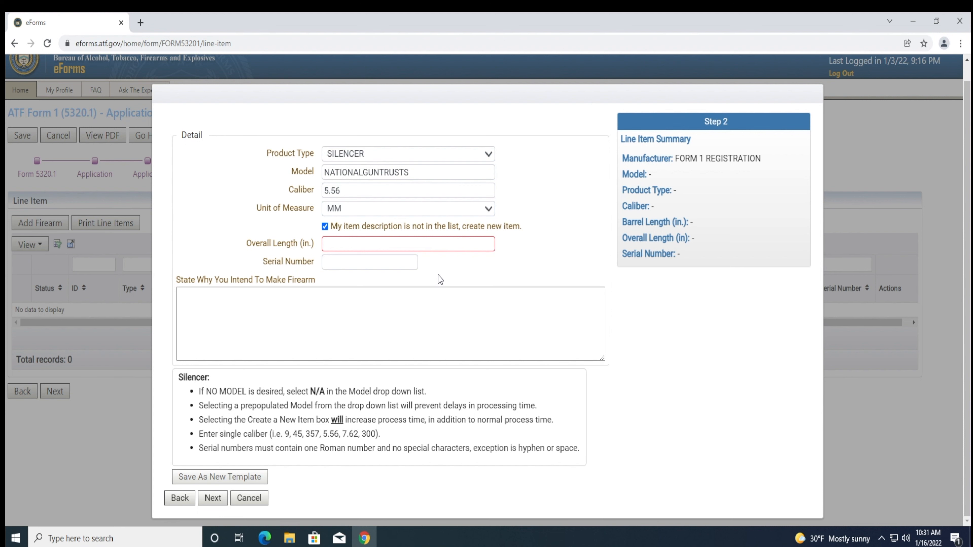
# - Switch to the existing NATIONALGUNTRUSTS model and set the caliber to 9
pyautogui.click(325, 227)
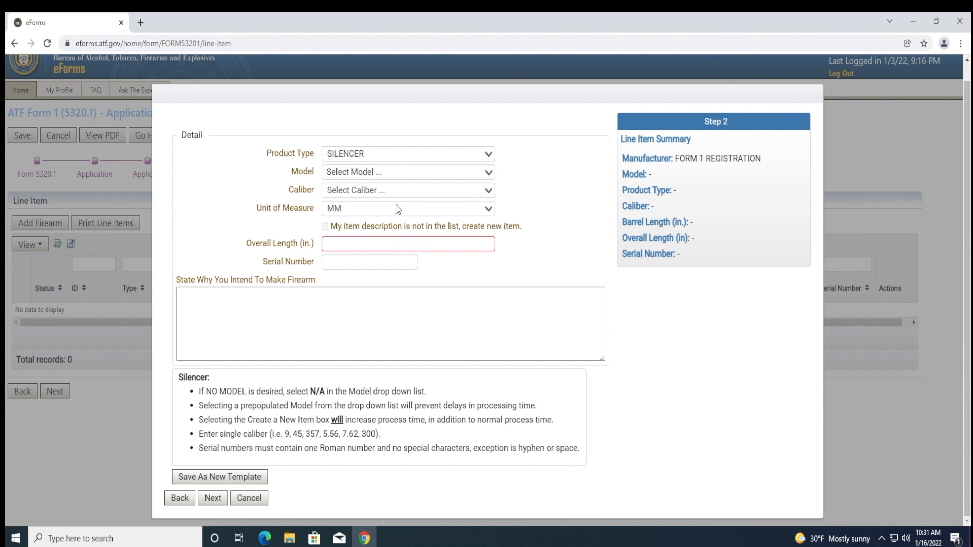
pyautogui.click(385, 173)
pyautogui.write('nation')
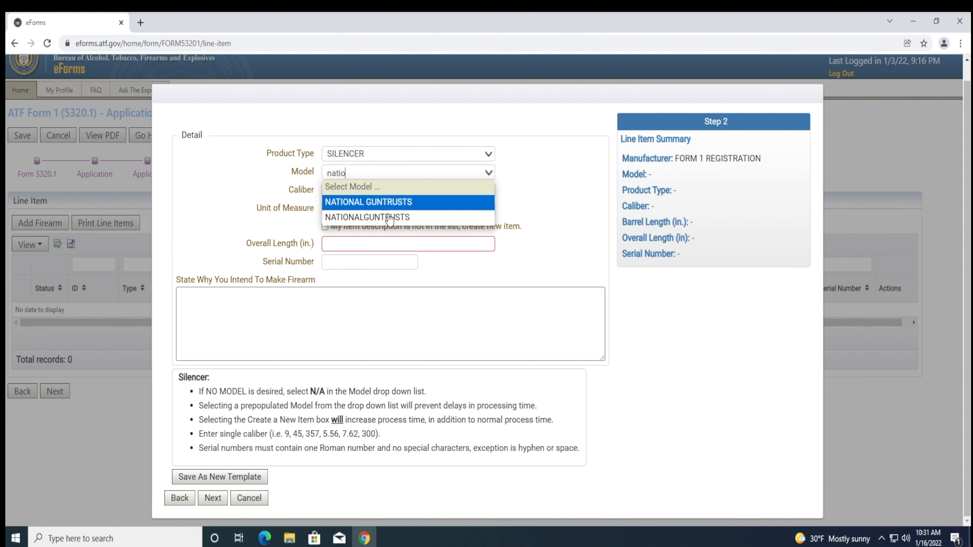
pyautogui.click(385, 217)
pyautogui.click(448, 191)
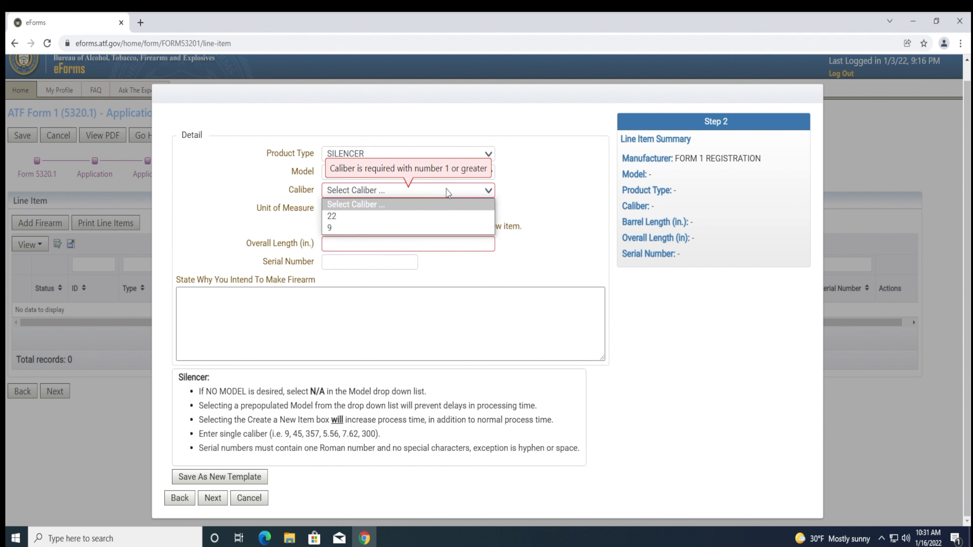
pyautogui.click(348, 230)
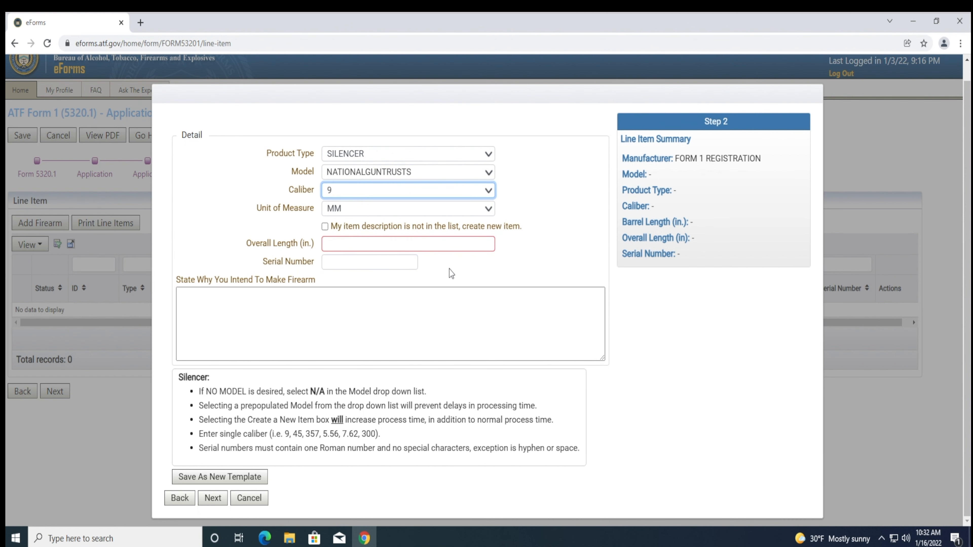
# - Enter overall length 10, serial 123456 and purpose 'INVESTMENT AND ALL OTHER LAWFUL PURPOSES'
pyautogui.click(485, 243)
pyautogui.write('10')
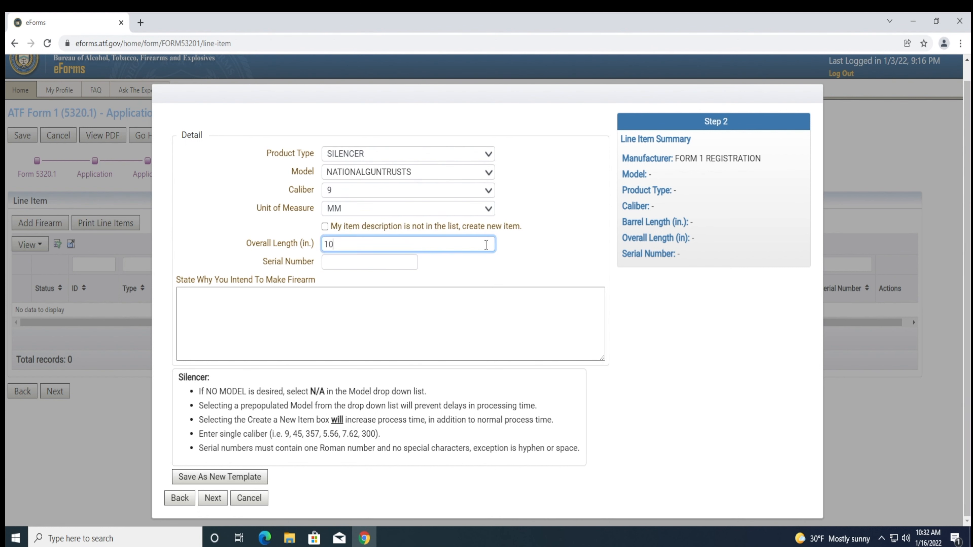
pyautogui.press('Tab')
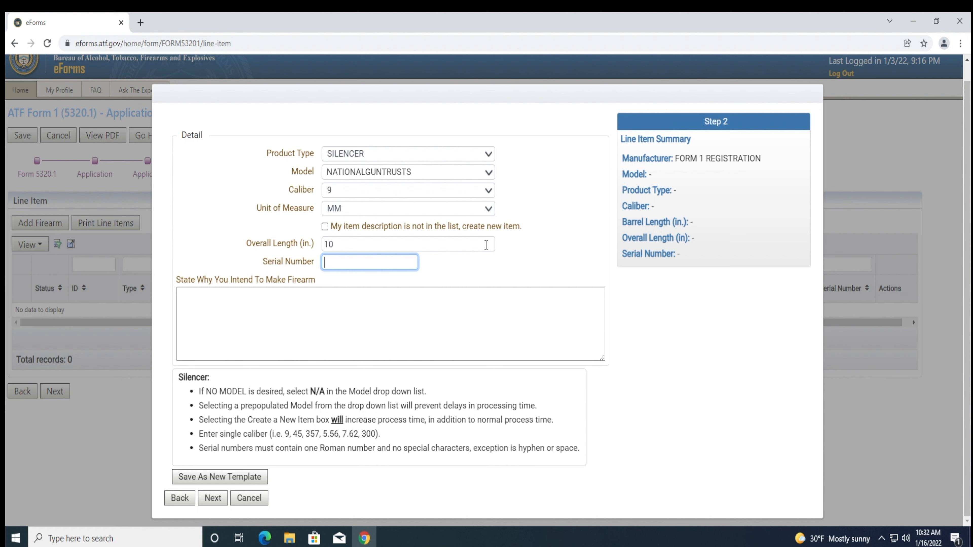
pyautogui.write('123456')
pyautogui.click(476, 303)
pyautogui.write('INVESTMENT AND AL')
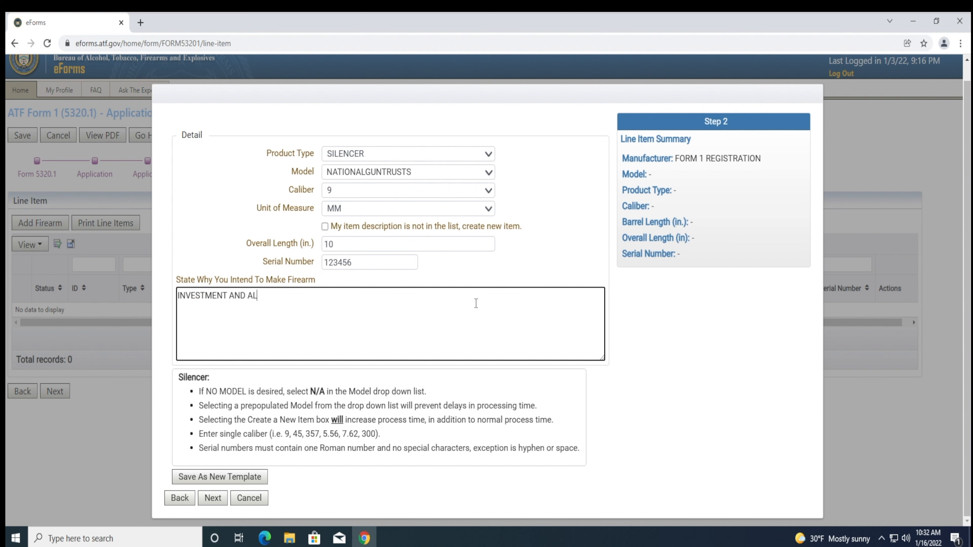
pyautogui.write('L OTHER LAWFUL PURPOSES')
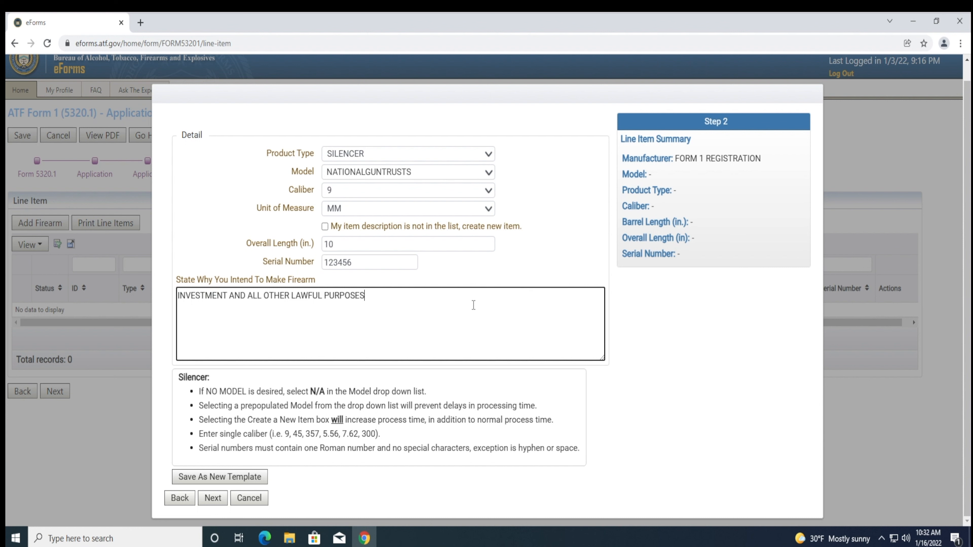
pyautogui.click(221, 500)
pyautogui.click(214, 498)
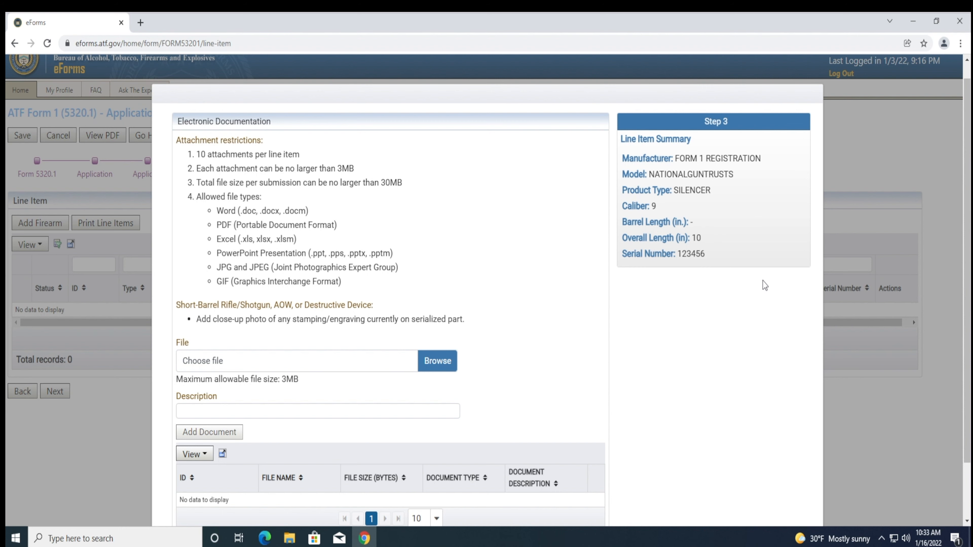
# - Finish the silencer line item so it is saved as record 1 with serial 123456
pyautogui.scroll(-2, 744, 284)
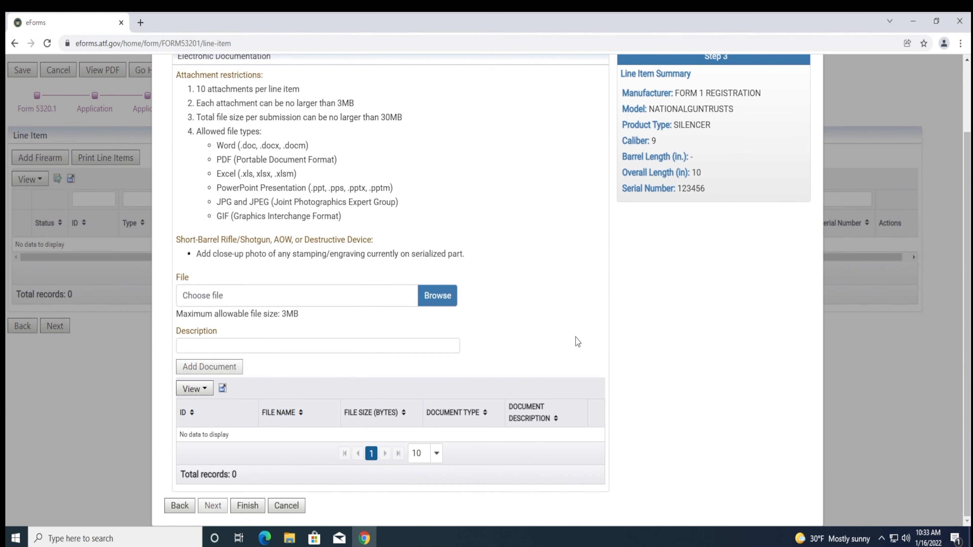
pyautogui.click(248, 505)
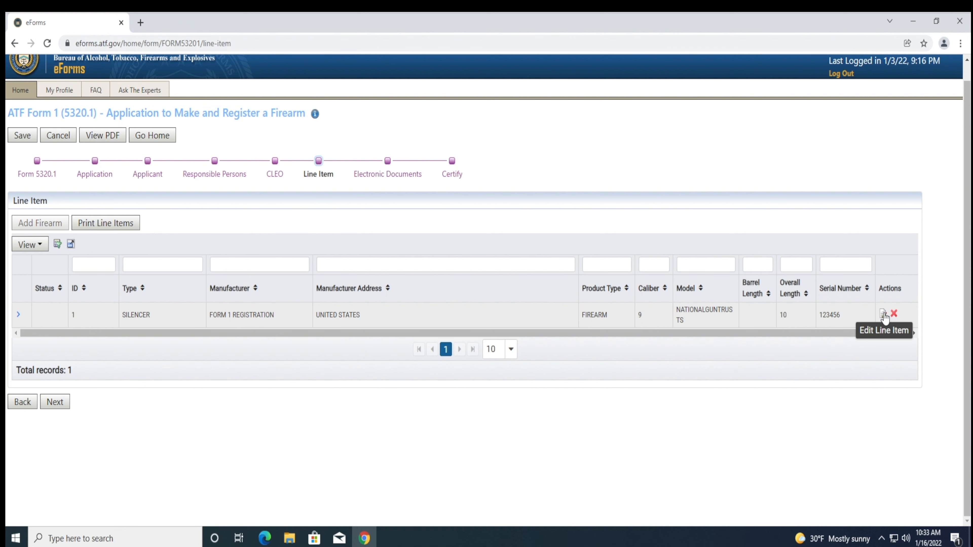
# - Reopen the silencer line item, step through its pages, and finish it again
pyautogui.click(883, 314)
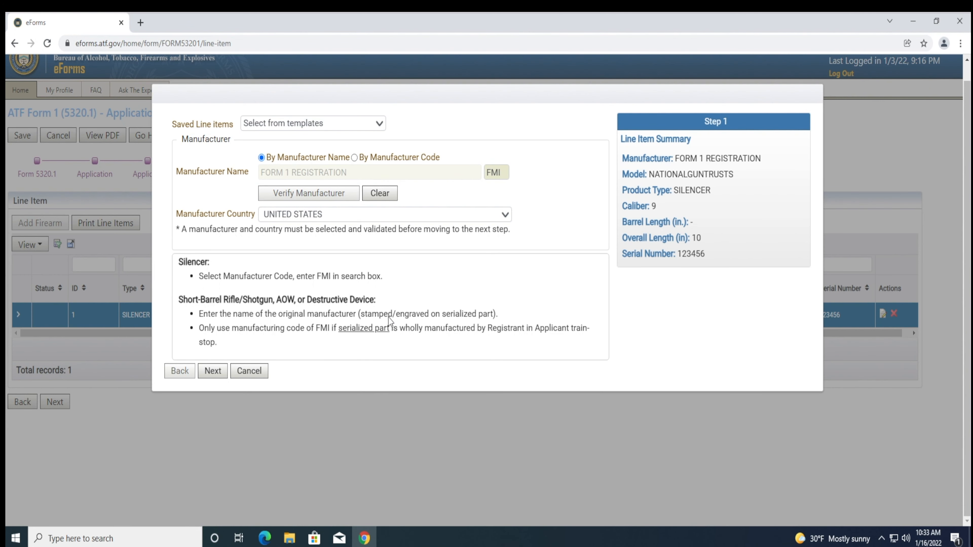
pyautogui.click(213, 371)
pyautogui.click(212, 504)
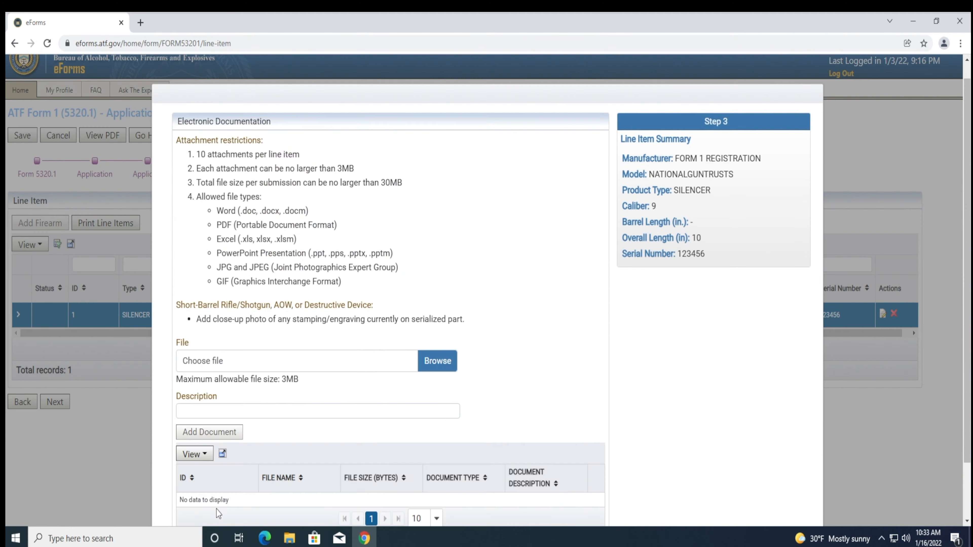
pyautogui.scroll(-2, 217, 470)
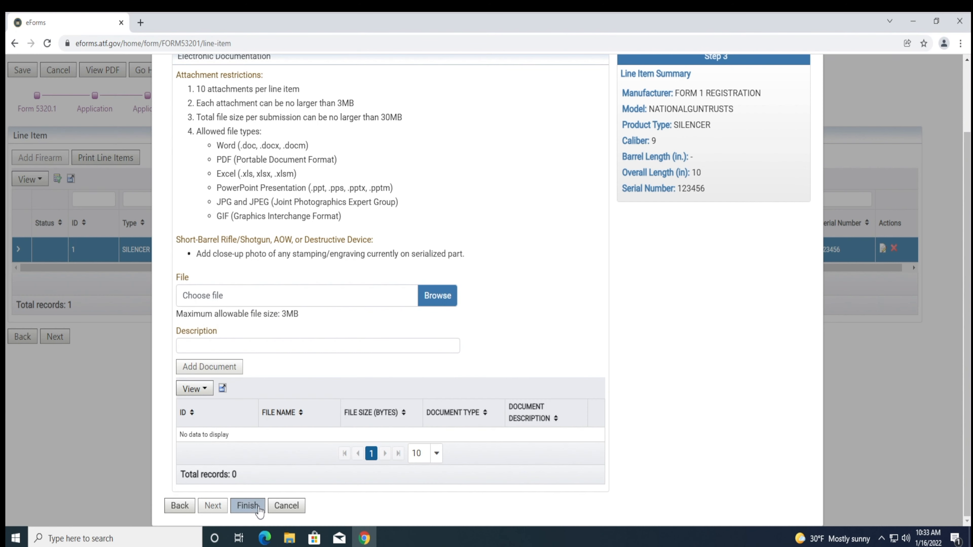
pyautogui.click(248, 506)
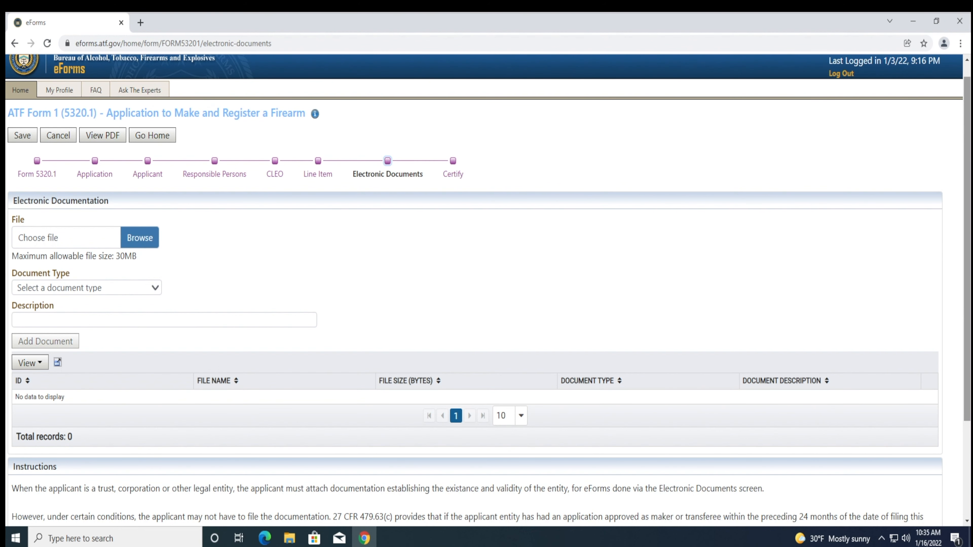
# - Attach GunTrust_compressed.pdf as a CORPORATION/TRUST/OTHER LEGAL ENTITY document described with the trust's name
pyautogui.scroll(-1, 191, 284)
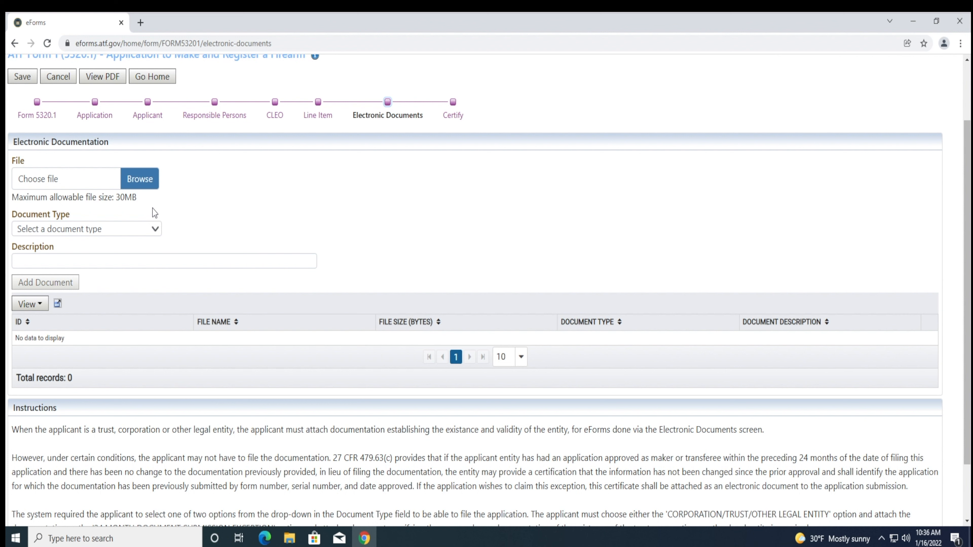
pyautogui.click(144, 180)
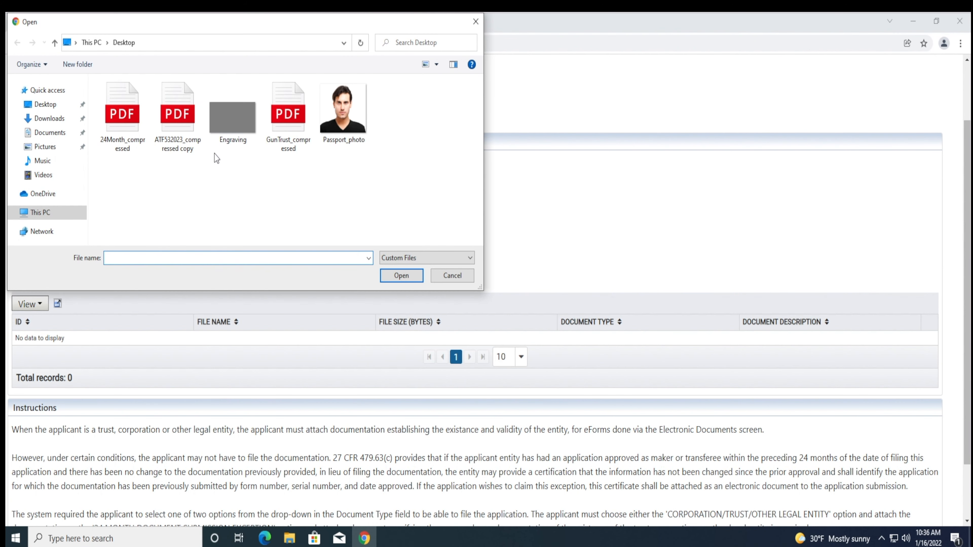
pyautogui.doubleClick(273, 141)
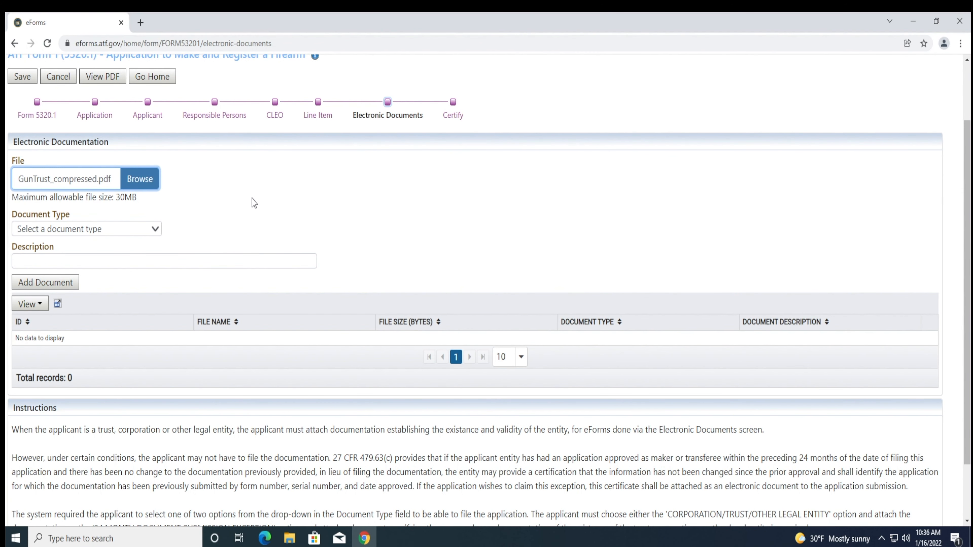
pyautogui.click(157, 230)
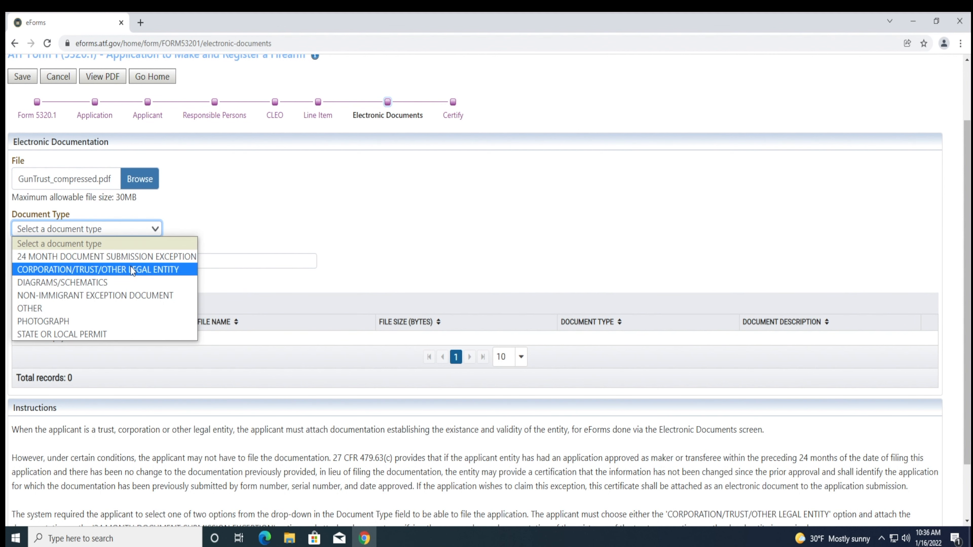
pyautogui.click(132, 270)
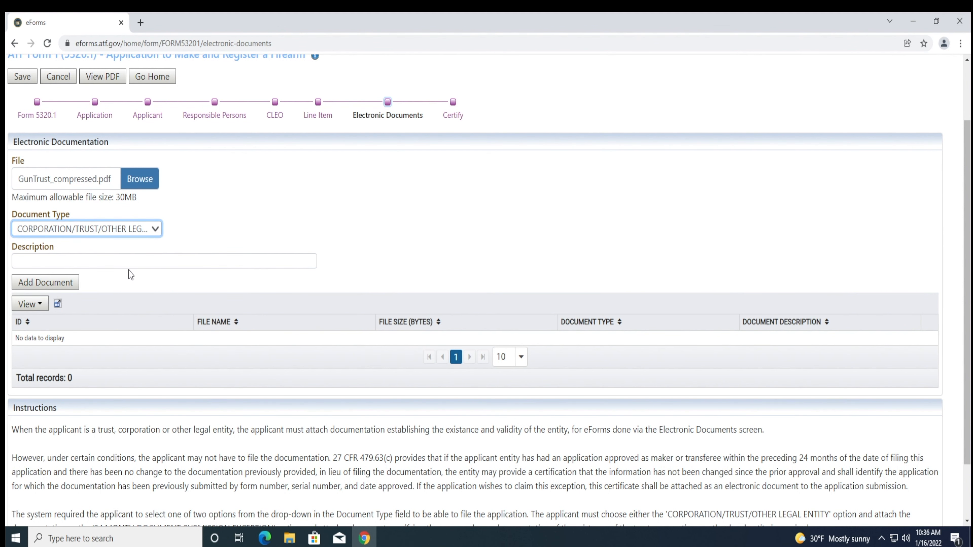
pyautogui.click(158, 261)
pyautogui.write('MIKE SMITH')
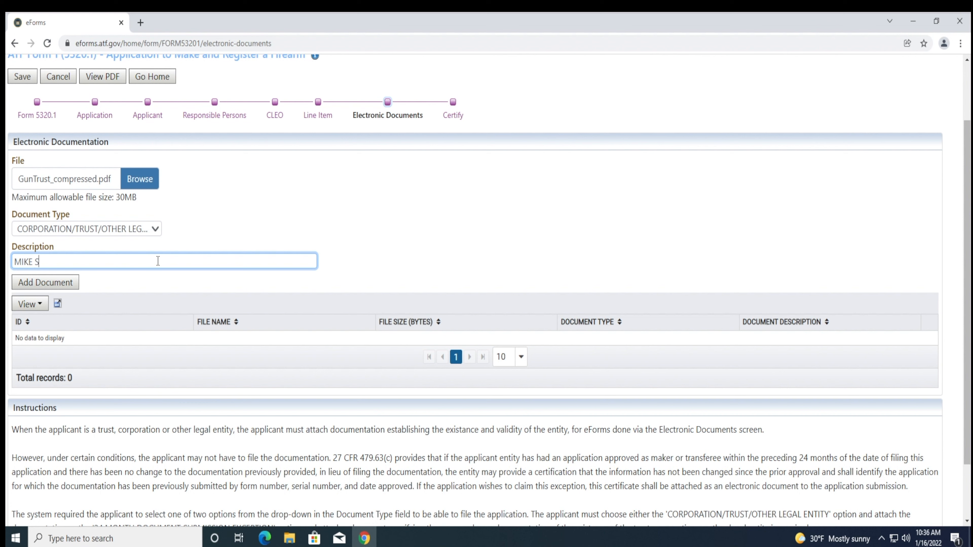
pyautogui.write(' GUN TRUST')
pyautogui.click(64, 282)
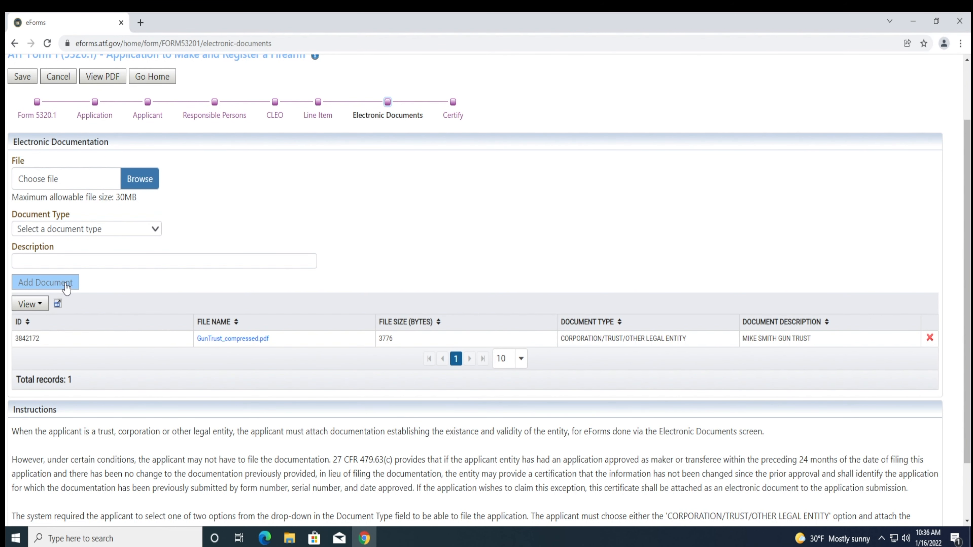
pyautogui.scroll(-2, 66, 288)
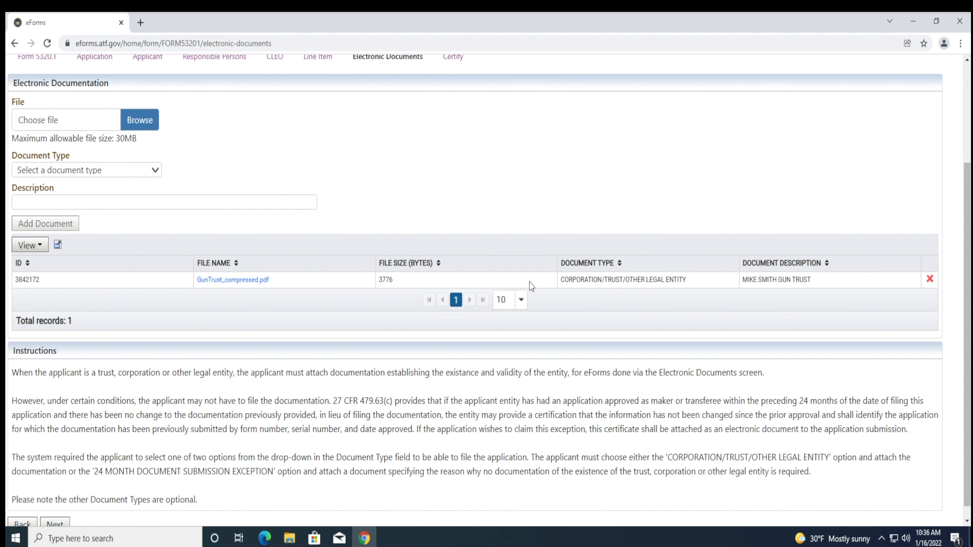
# - Delete the trust attachment and select 24Month_compressed.pdf for upload
pyautogui.click(931, 282)
pyautogui.click(524, 212)
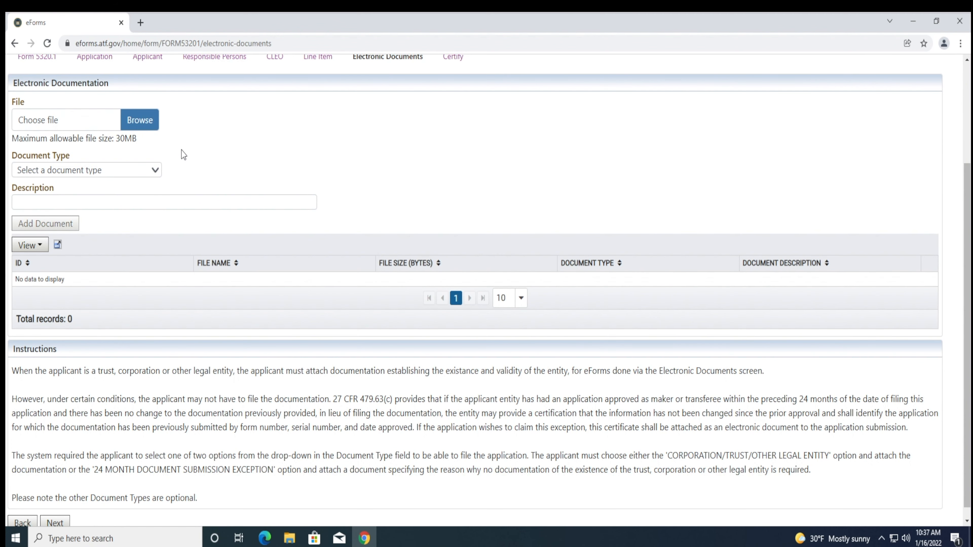
pyautogui.click(151, 127)
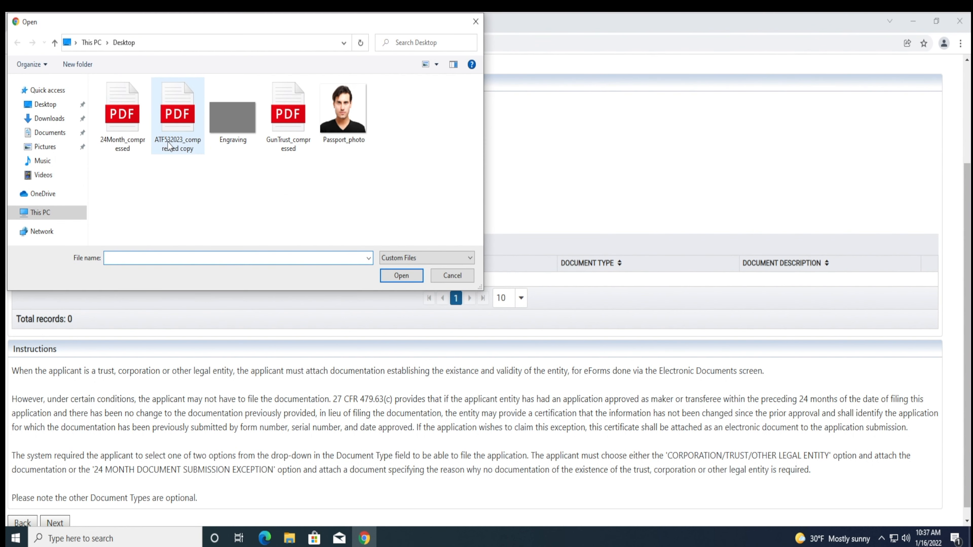
pyautogui.doubleClick(126, 147)
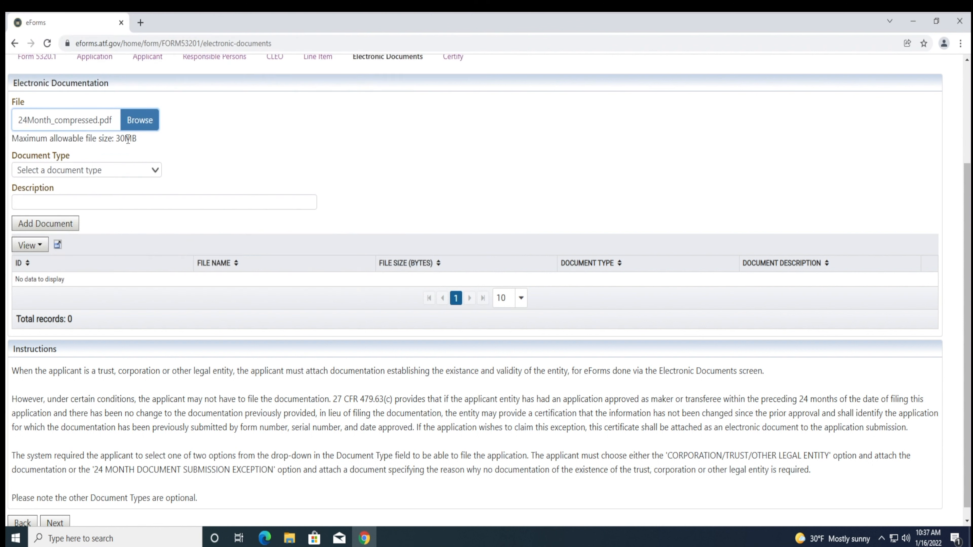
# - Add it as a 24 MONTH DOCUMENT SUBMISSION EXCEPTION, described as the trust name plus '- 24 MONTH EXCEPTION'
pyautogui.click(114, 172)
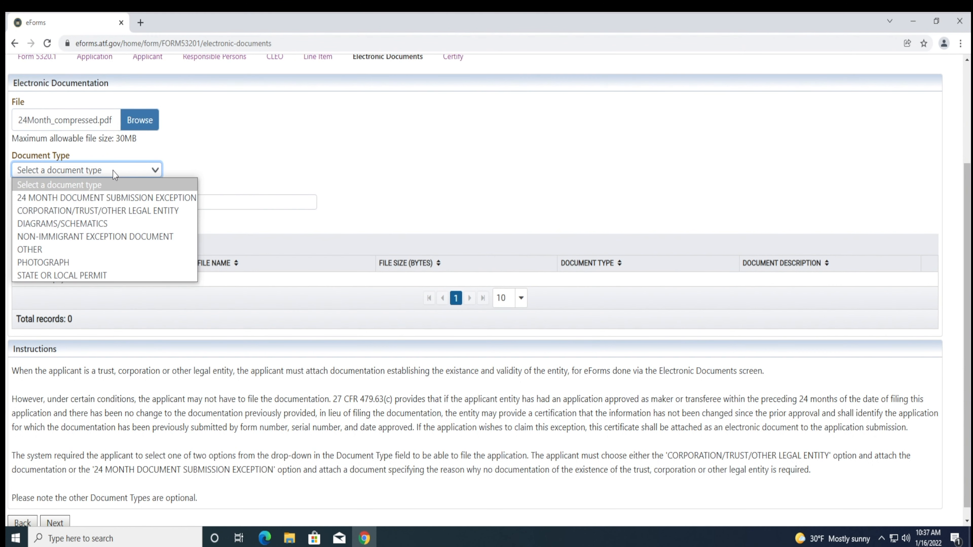
pyautogui.click(104, 197)
pyautogui.click(103, 206)
pyautogui.write('MIKE SMITH GUN TRUST =')
pyautogui.press('BackSpace')
pyautogui.press('BackSpace')
pyautogui.press('BackSpace')
pyautogui.write('- 24 MONTH EXCEPTION')
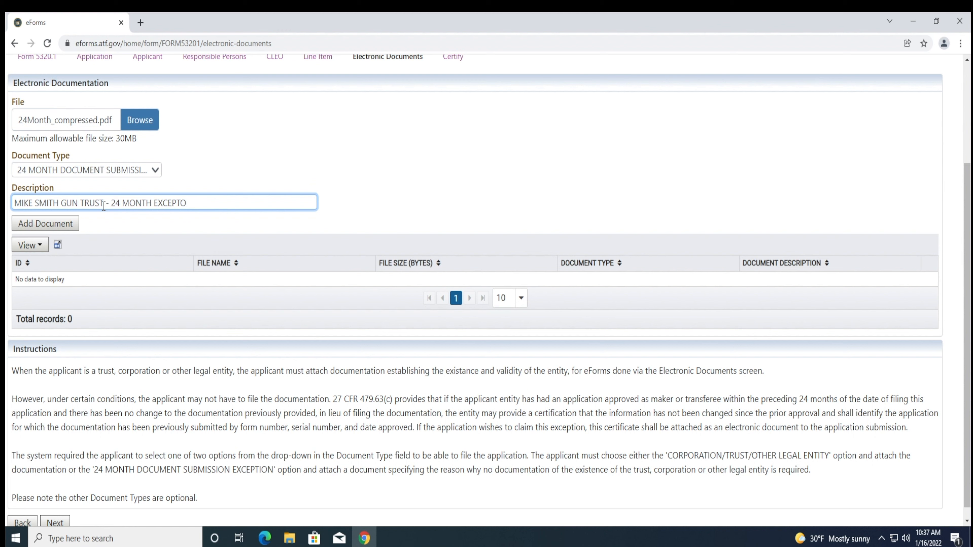
pyautogui.click(59, 224)
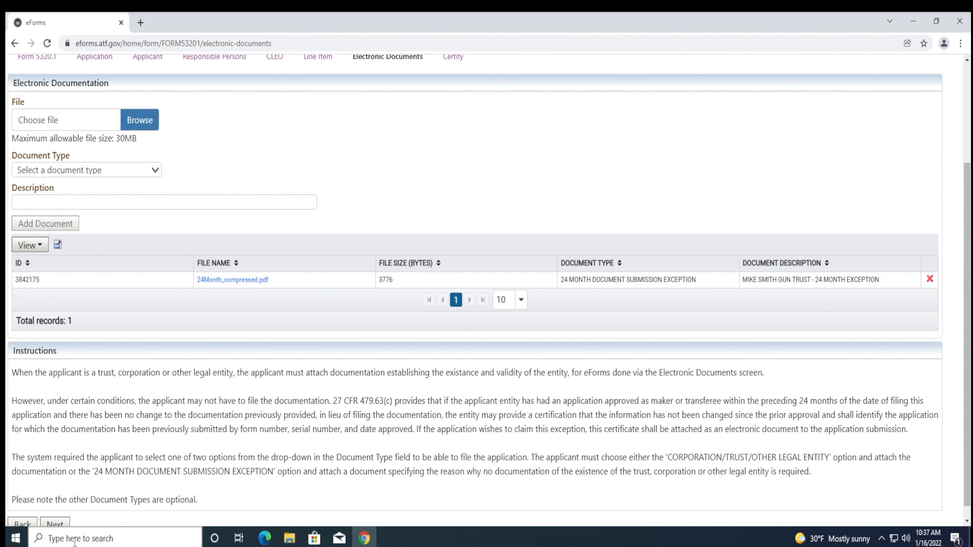
pyautogui.click(56, 524)
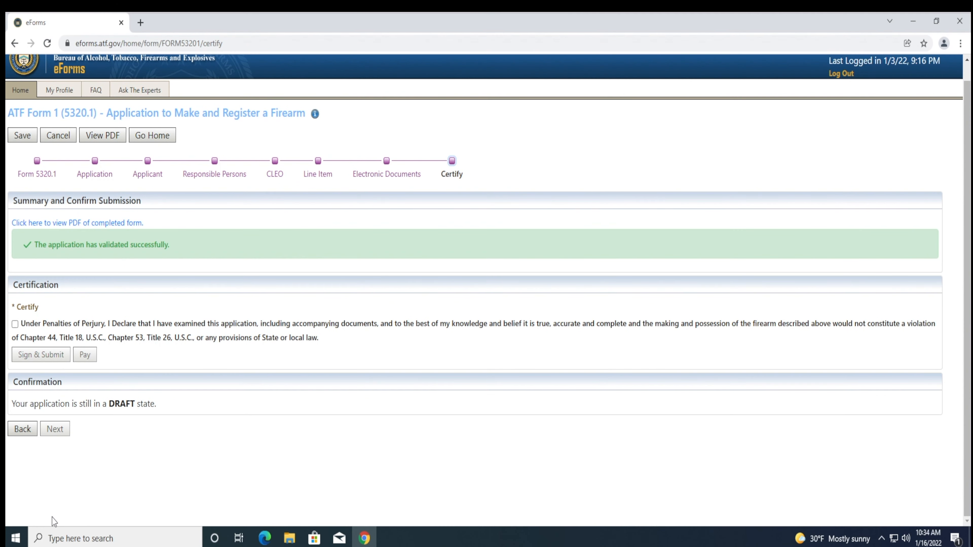
# - Accept the perjury certification and begin the $200.00 fee payment on Pay.gov
pyautogui.click(15, 324)
pyautogui.click(86, 354)
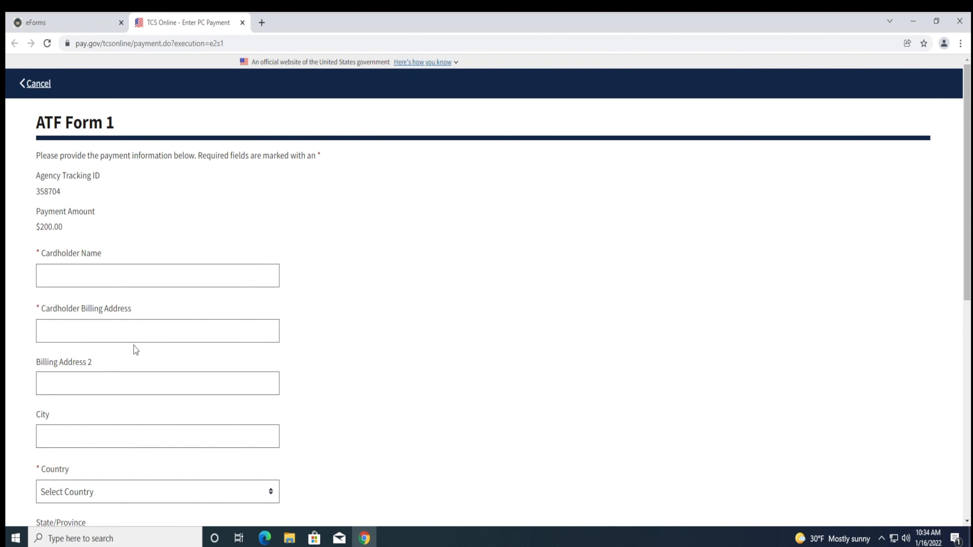
pyautogui.scroll(-2, 136, 351)
pyautogui.scroll(-2, 136, 350)
pyautogui.scroll(-3, 136, 350)
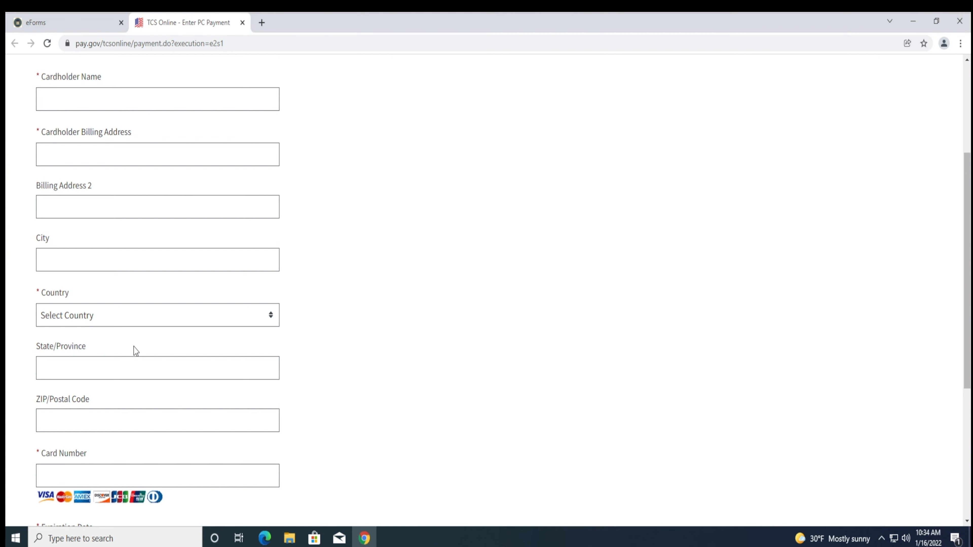
pyautogui.scroll(-2, 136, 350)
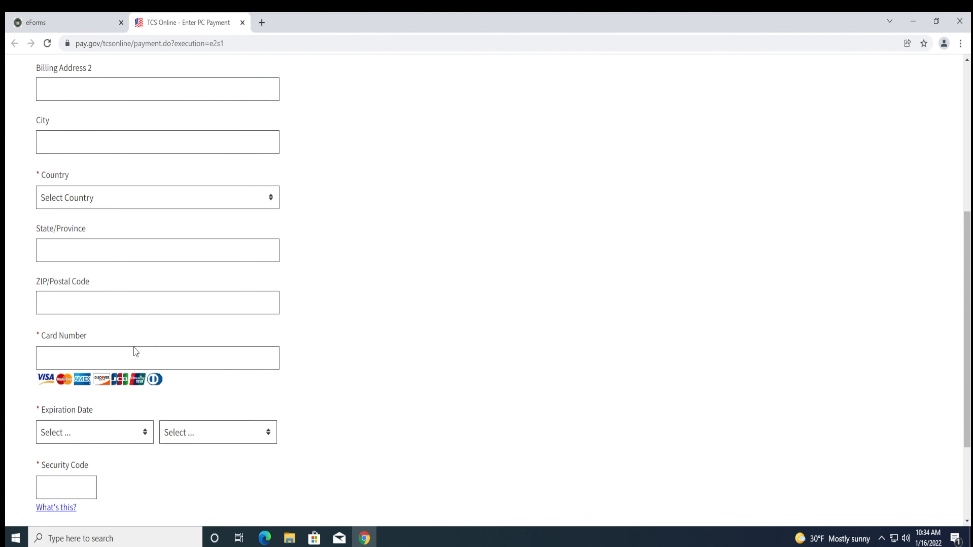
pyautogui.scroll(-2, 134, 350)
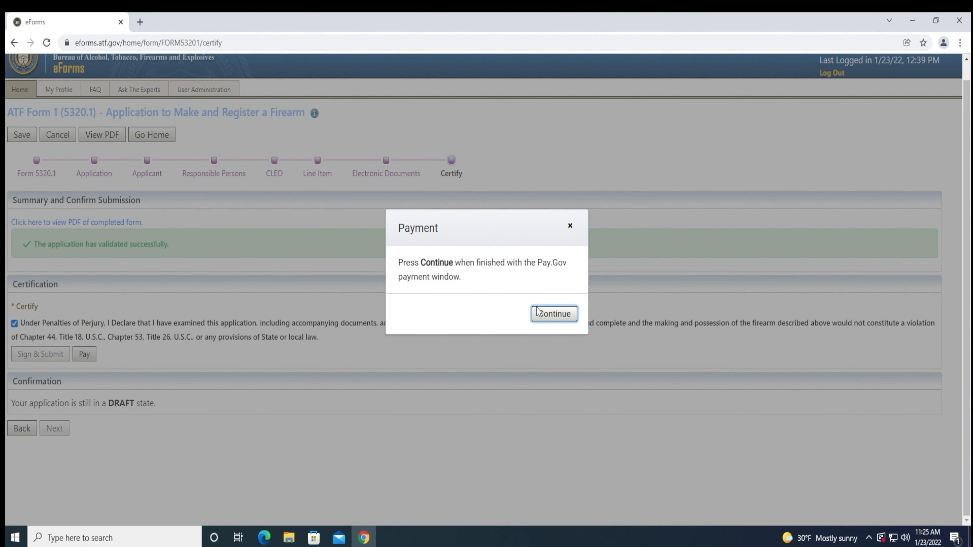
# - Confirm the completed Pay.gov payment for the Form 1 fee and dismiss the processed-payment notice
pyautogui.click(539, 318)
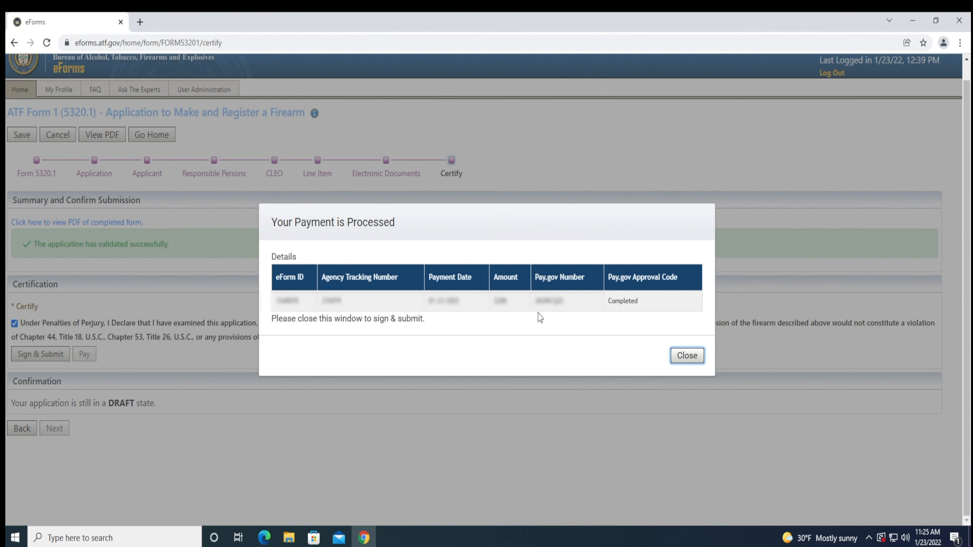
pyautogui.click(687, 357)
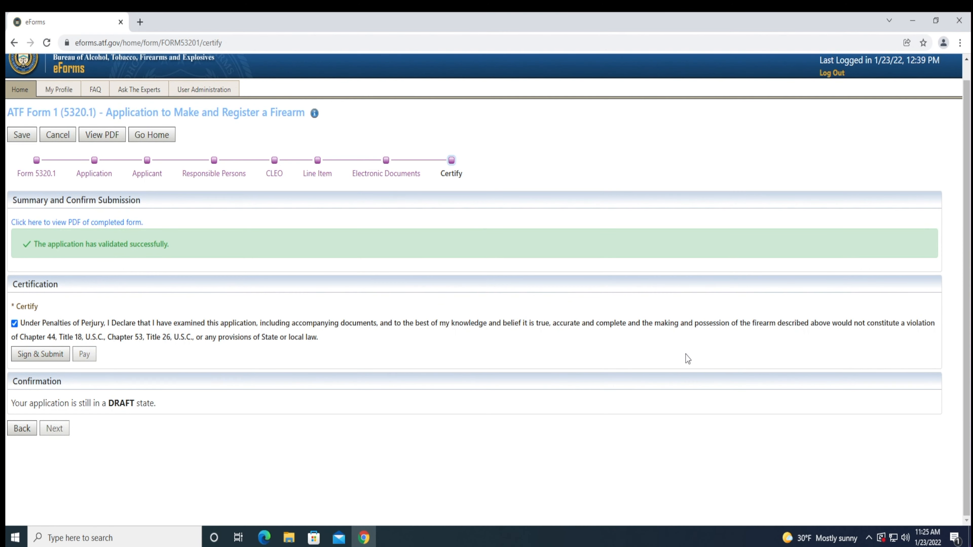
# - Sign the Form 1 application with the account PIN, submit it, and acknowledge the success message
pyautogui.click(55, 359)
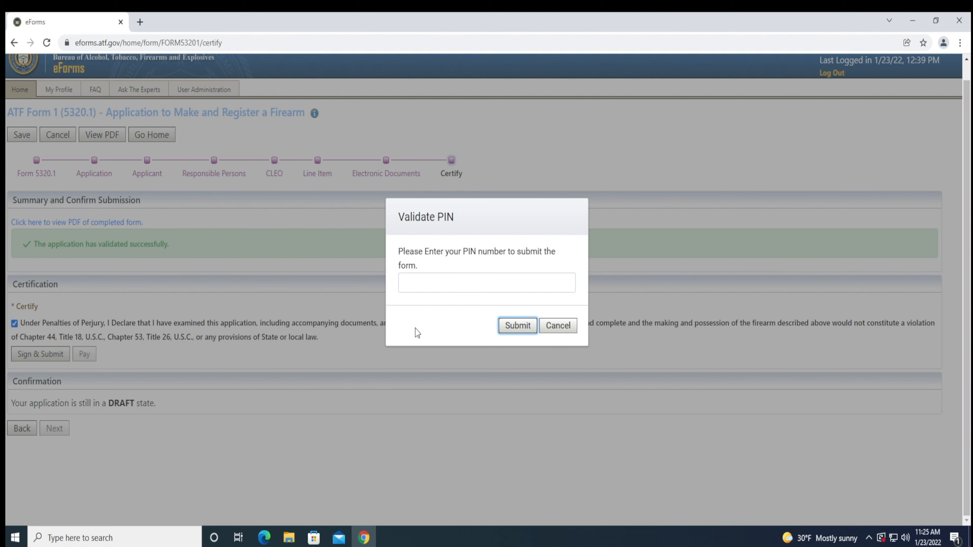
pyautogui.click(428, 287)
pyautogui.write('•••')
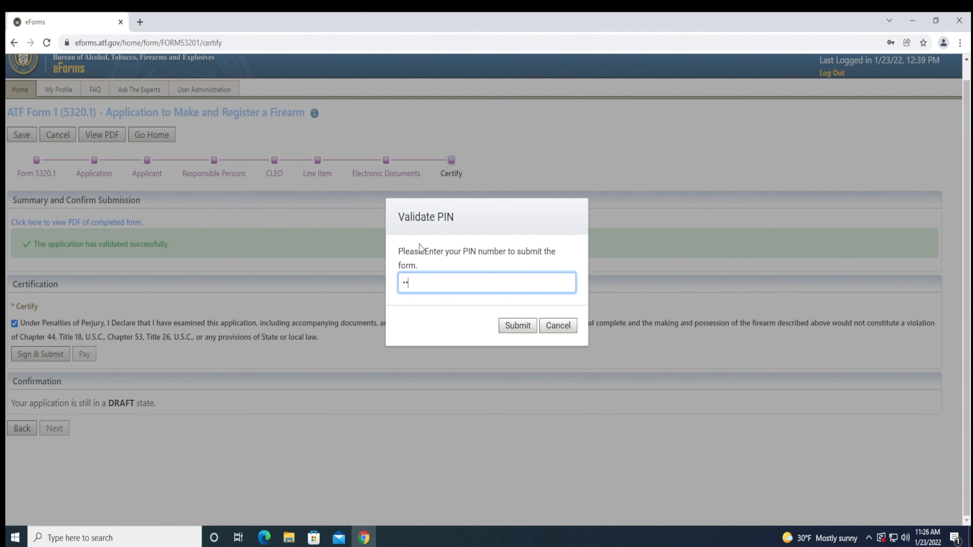
pyautogui.write('•')
pyautogui.click(505, 327)
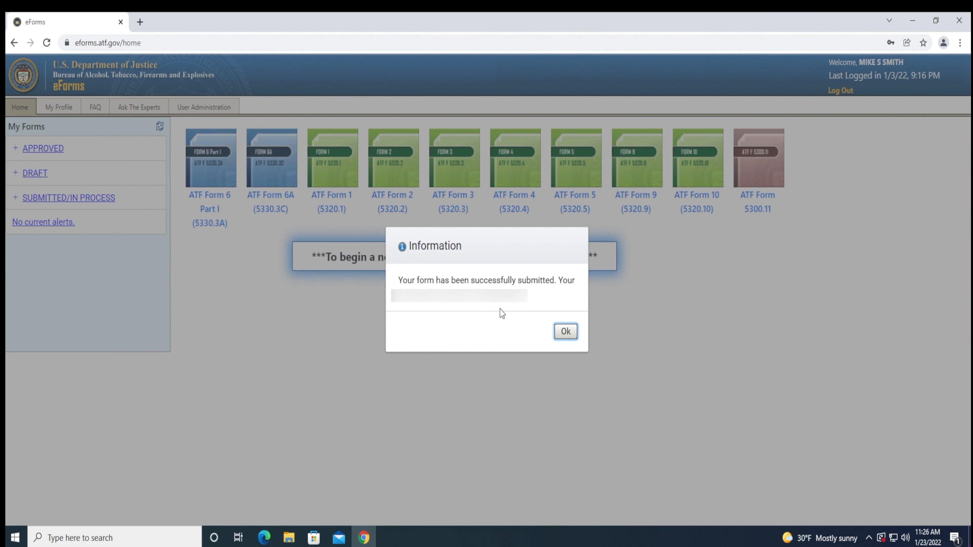
pyautogui.click(559, 331)
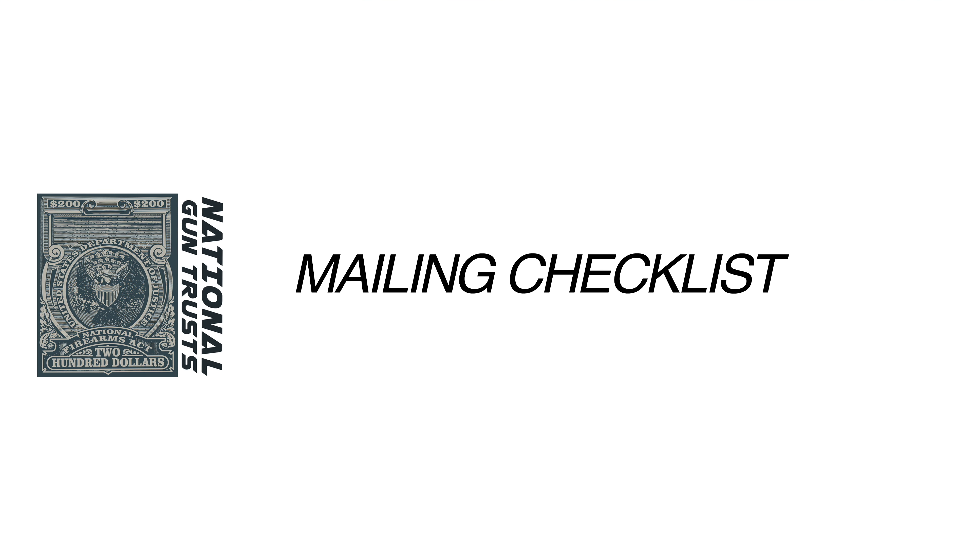